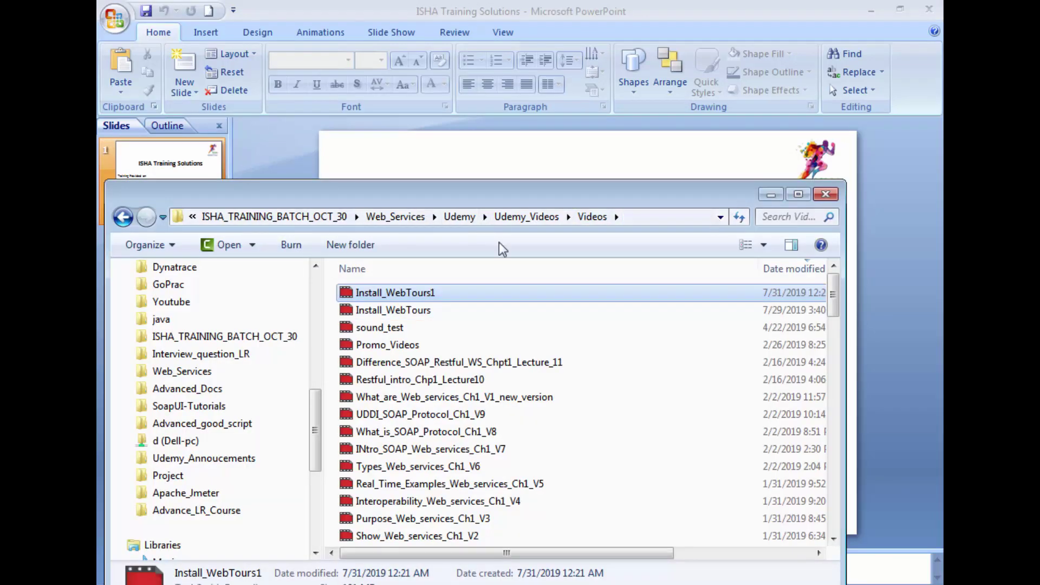
# Step: Close the Videos window and open a maximized Computer view
pyautogui.hotkey('alt', 'Tab')
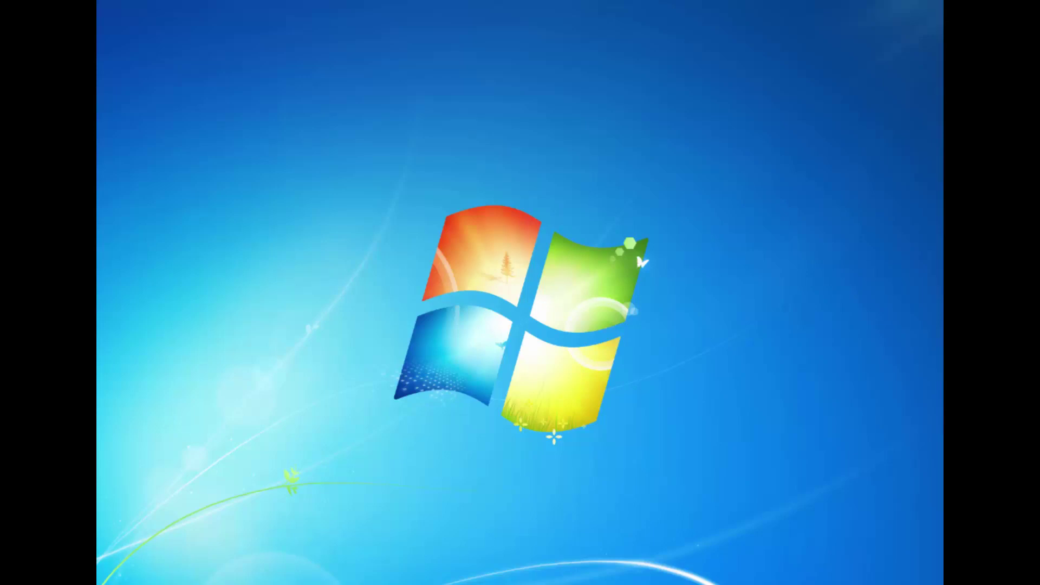
pyautogui.press('super')
pyautogui.click(388, 198)
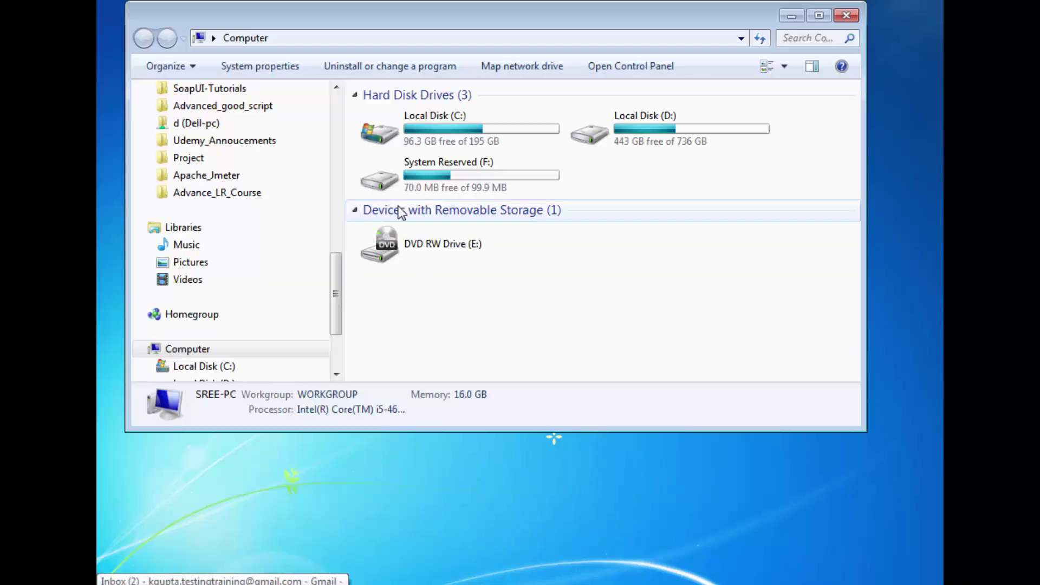
pyautogui.press('super+Up')
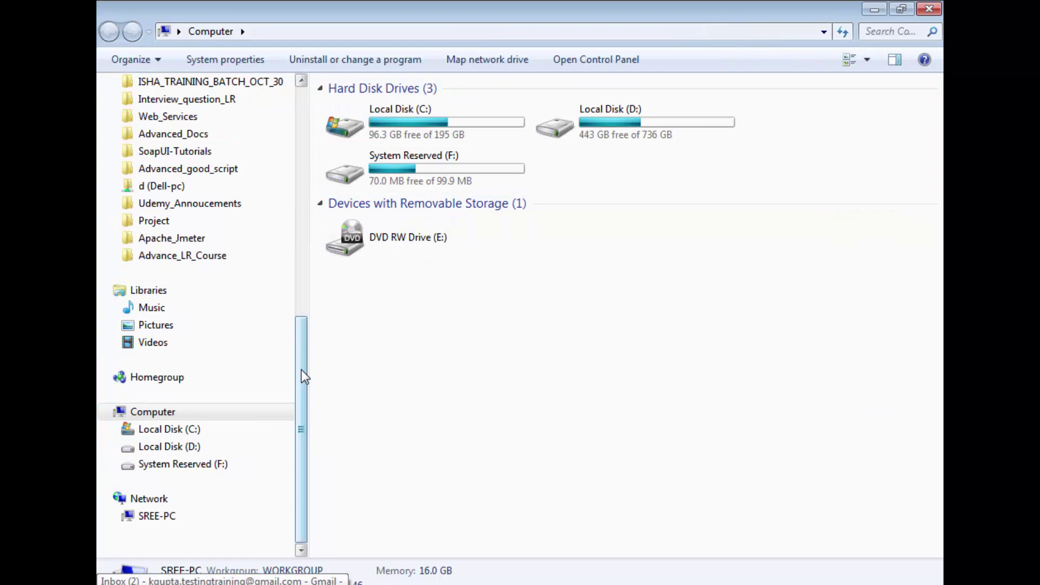
pyautogui.moveTo(297, 368); pyautogui.dragTo(302, 130)
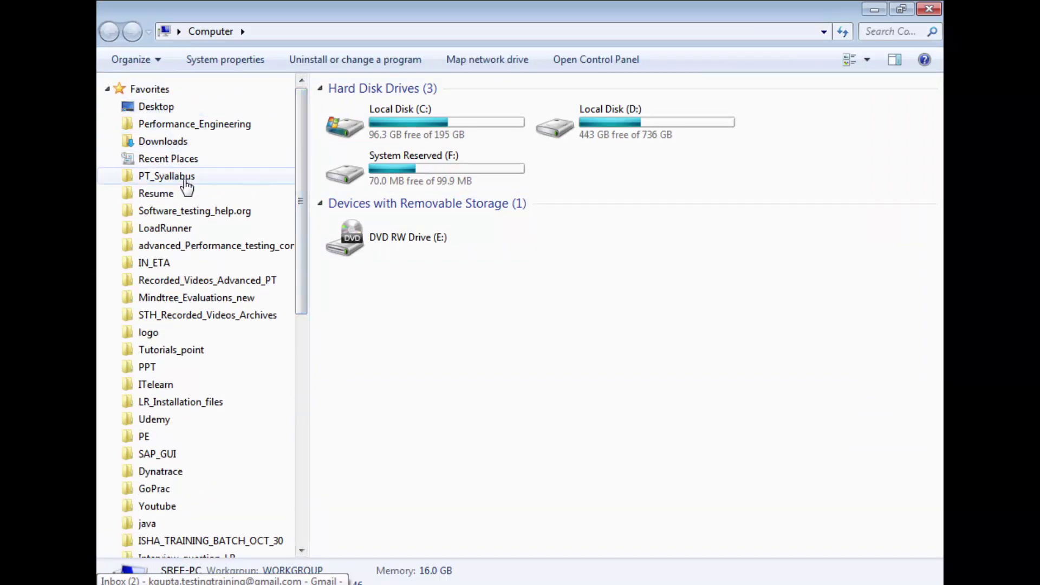
# Step: Go to Downloads, open the Web Tours 1.0 (1) folder and select WebTours
pyautogui.click(162, 141)
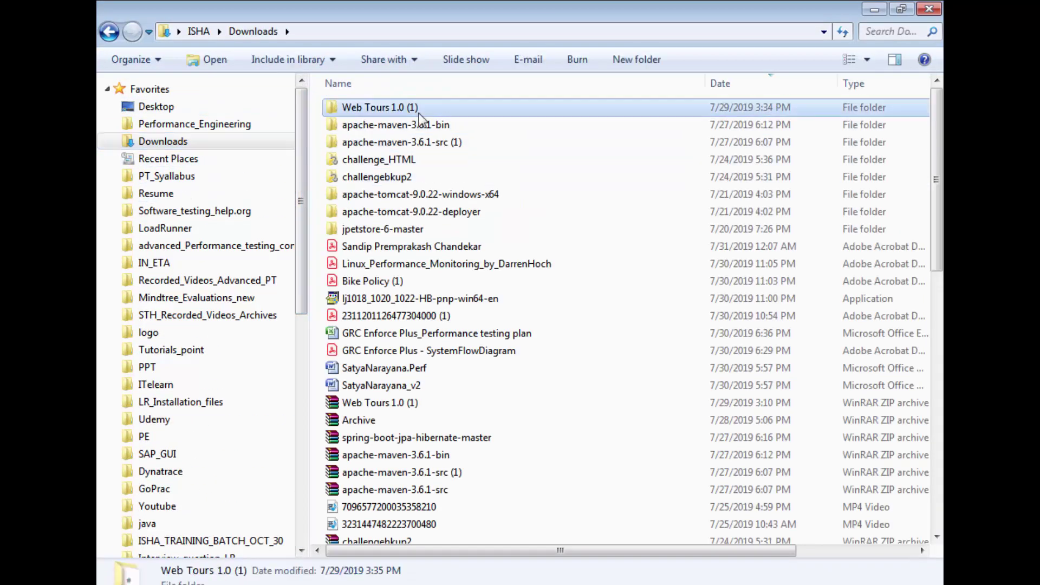
pyautogui.doubleClick(374, 107)
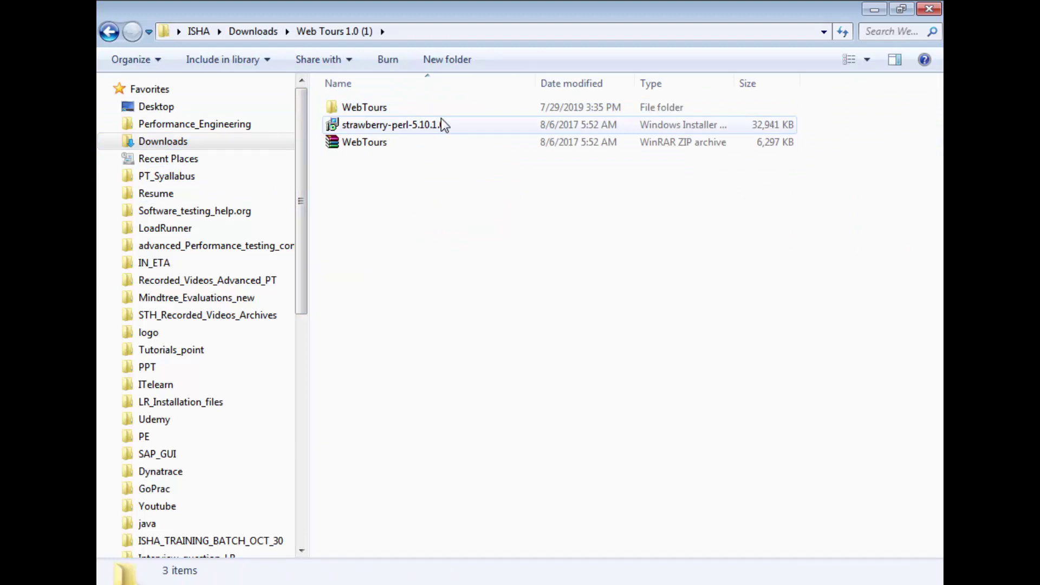
pyautogui.click(373, 110)
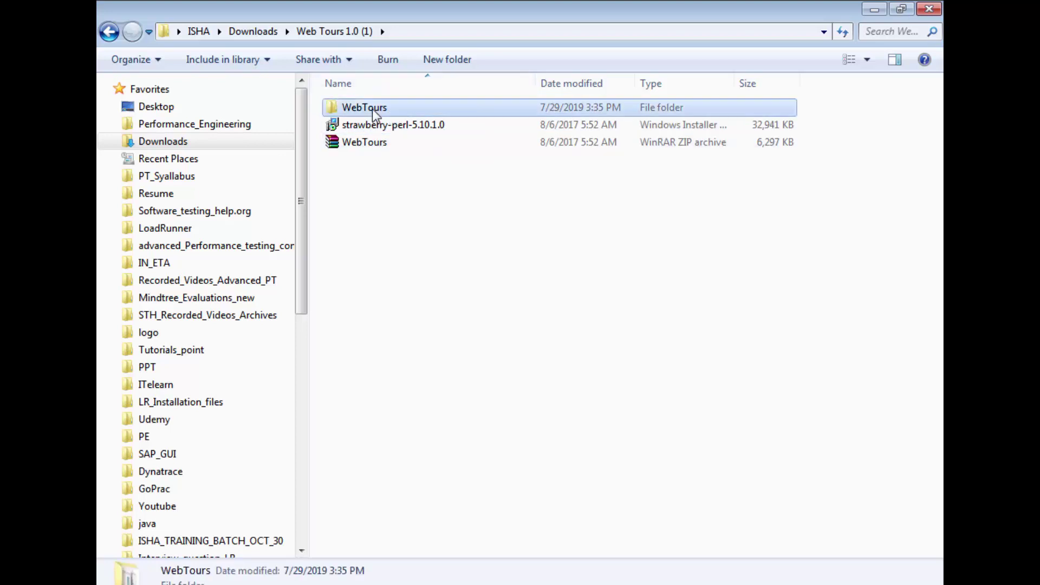
# Step: Open WebTours, run StartServer to launch the Apache server, and bring up StartServer's file options
pyautogui.doubleClick(372, 109)
pyautogui.doubleClick(406, 456)
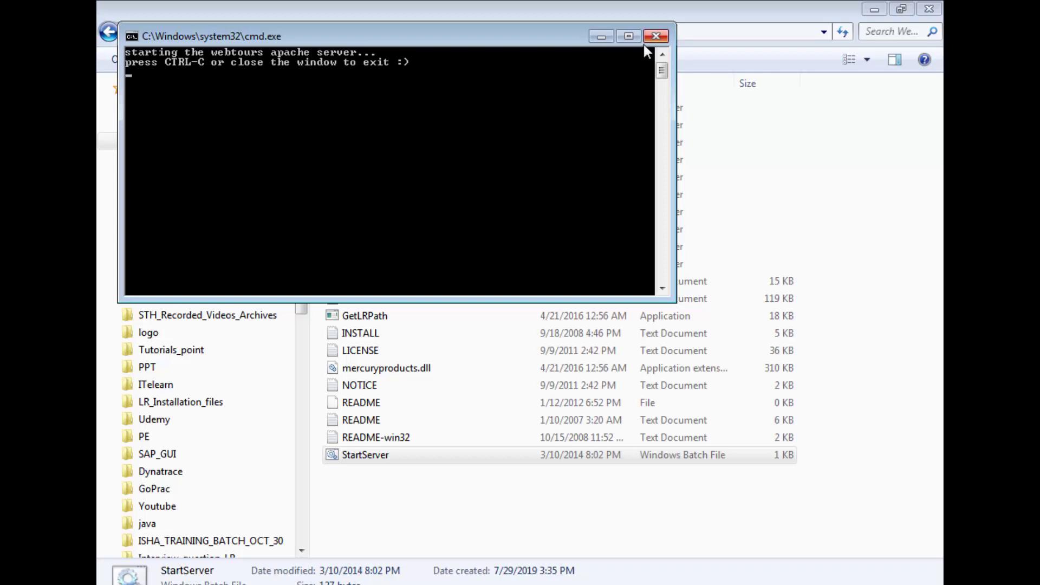
pyautogui.click(372, 460)
pyautogui.rightClick(375, 454)
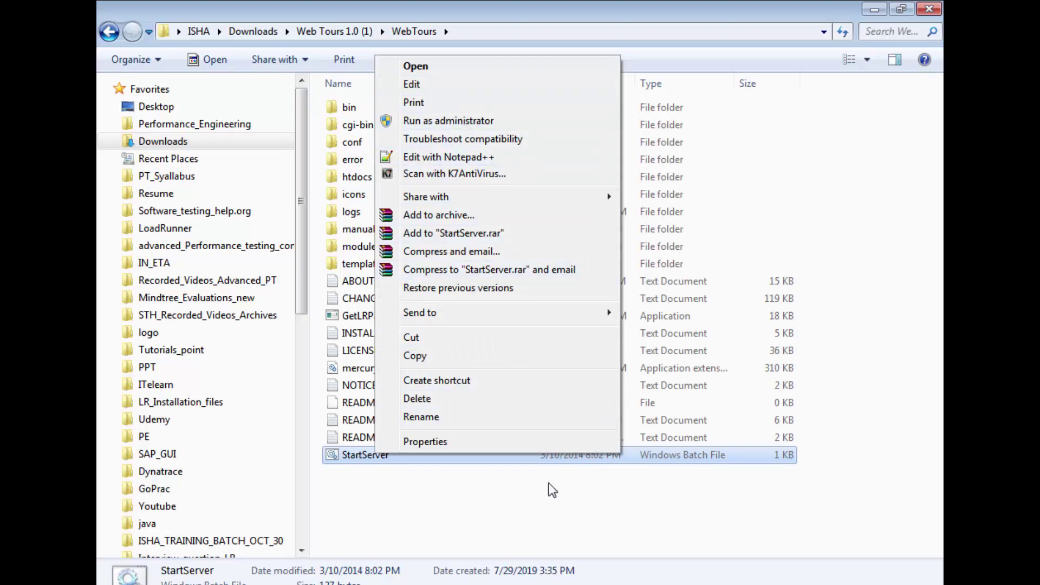
pyautogui.click(551, 508)
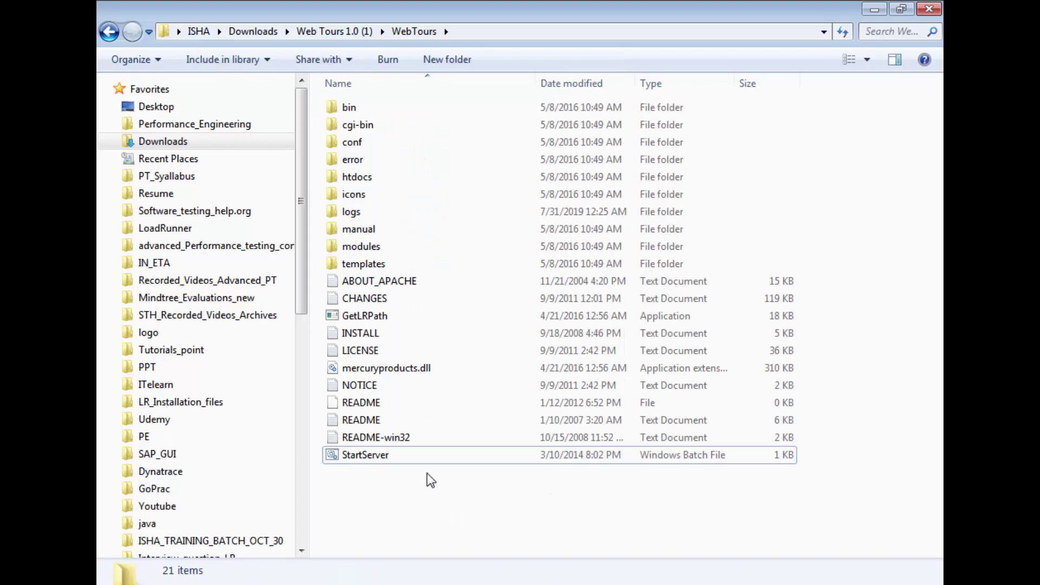
pyautogui.rightClick(379, 456)
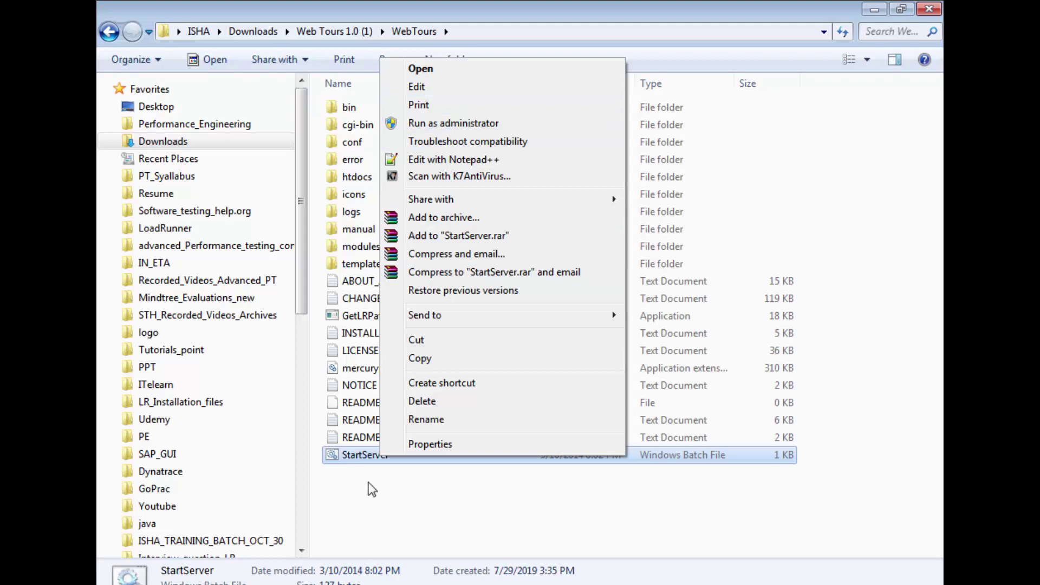
# Step: Edit StartServer in Notepad, highlight httpd.exe in its launch command, and move the window aside
pyautogui.click(437, 86)
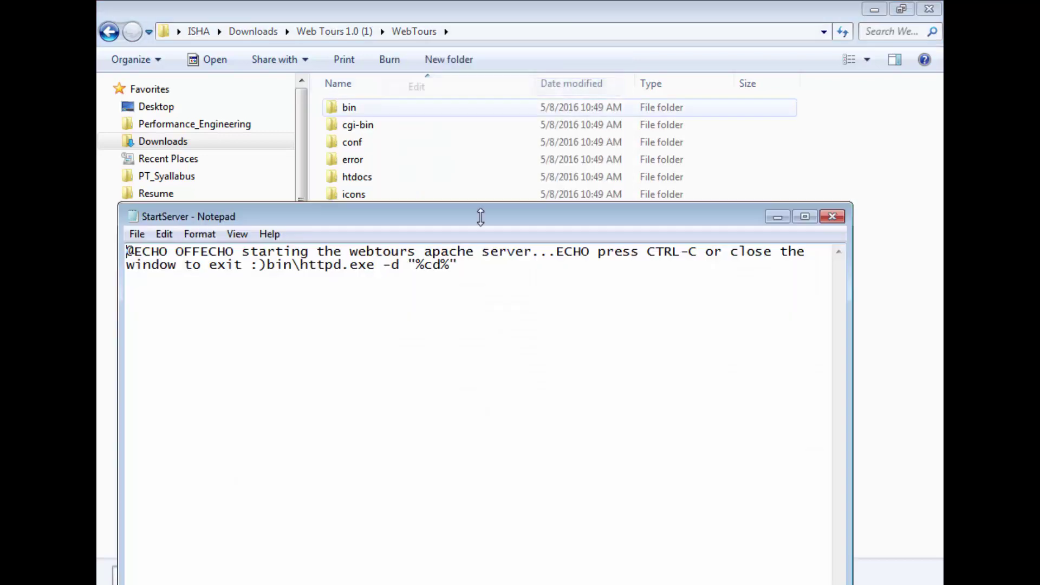
pyautogui.moveTo(268, 265); pyautogui.dragTo(376, 267)
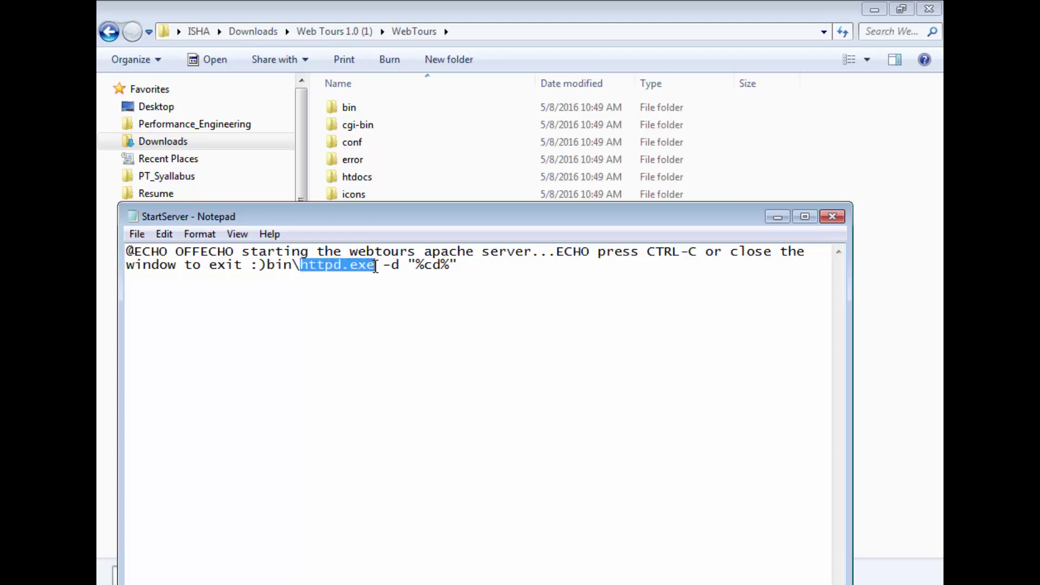
pyautogui.moveTo(436, 219); pyautogui.dragTo(571, 281)
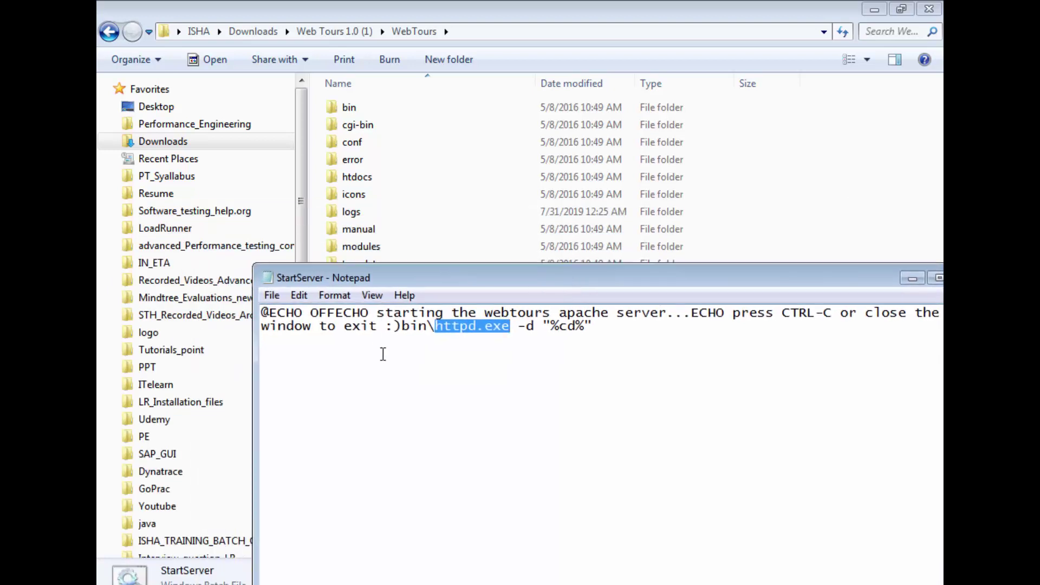
# Step: Open the bin folder and check httpd's Properties, confirming it's the Apache HTTP Server .exe
pyautogui.doubleClick(366, 112)
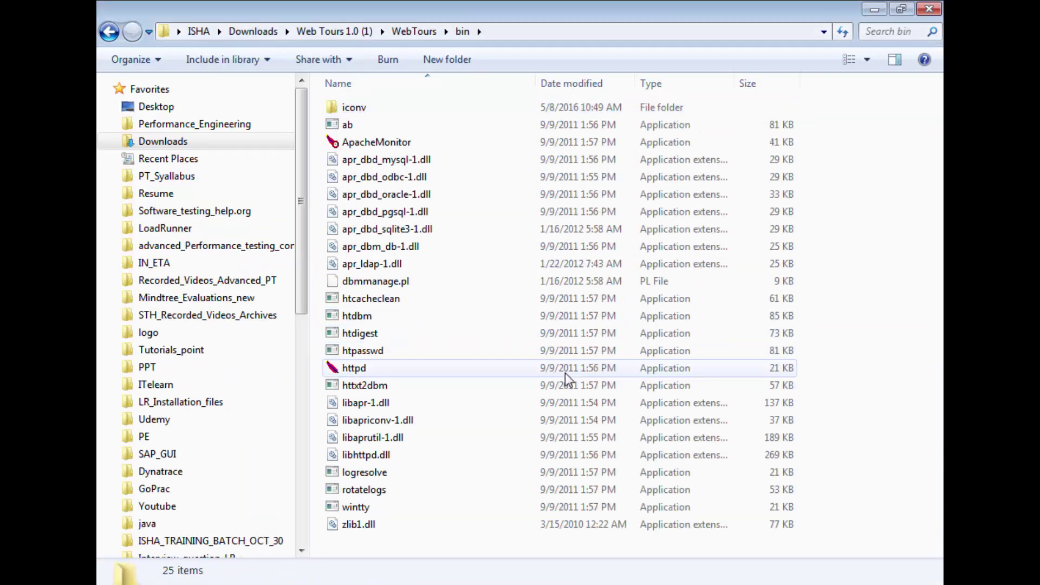
pyautogui.hotkey('alt', 'Tab')
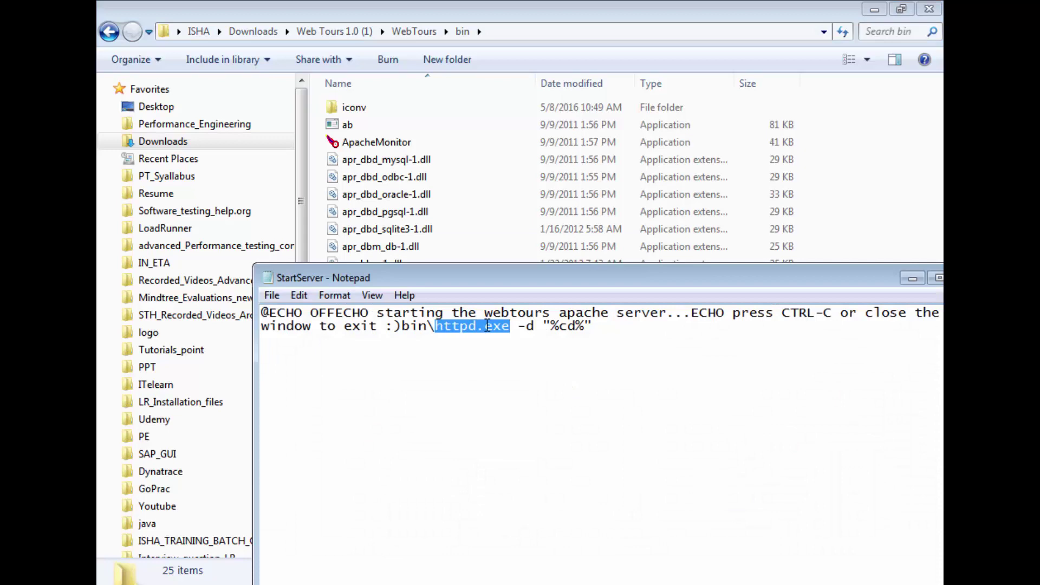
pyautogui.hotkey('alt', 'Tab')
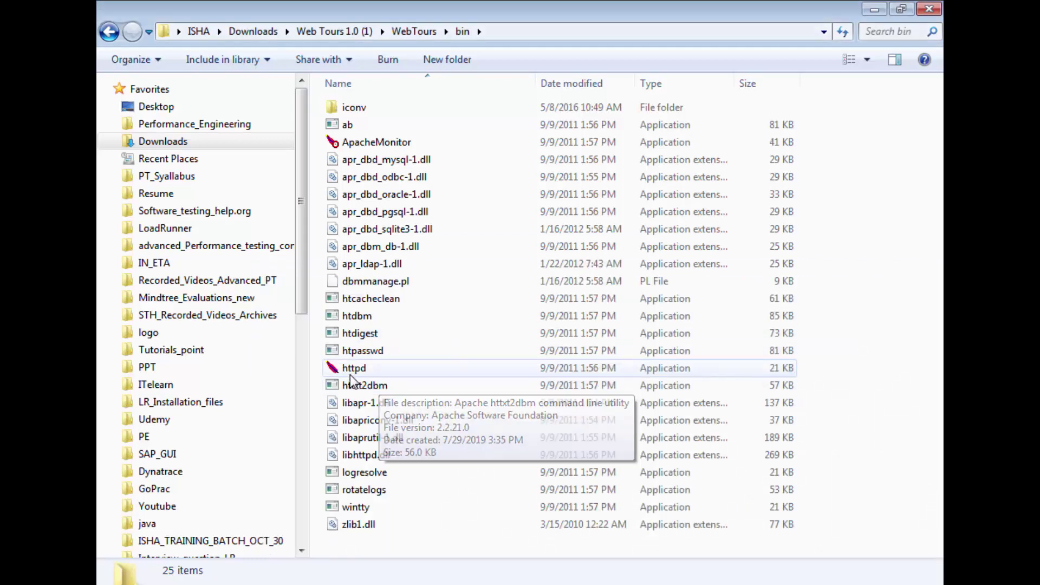
pyautogui.click(476, 373)
pyautogui.rightClick(344, 368)
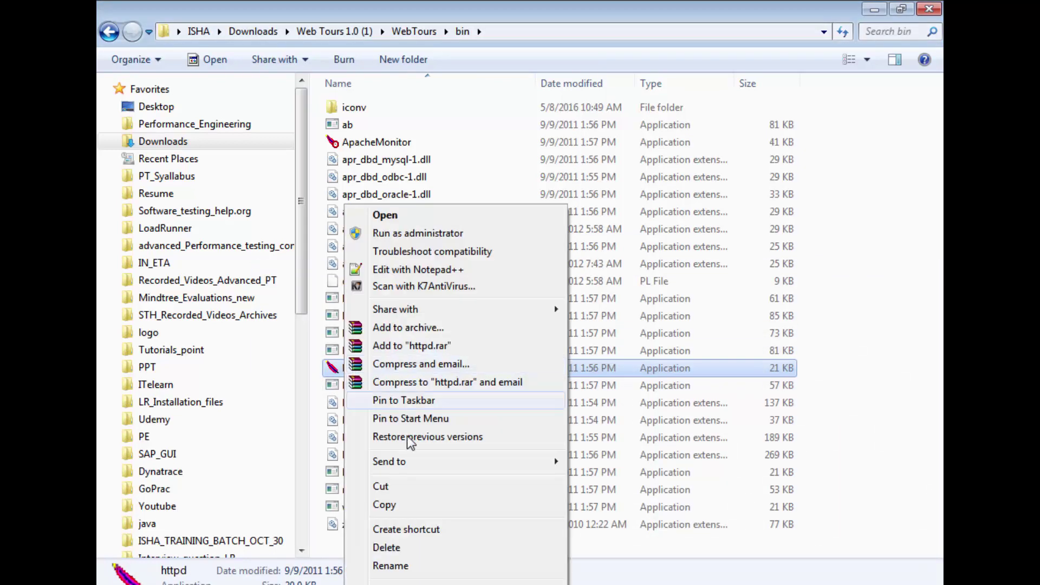
pyautogui.click(401, 578)
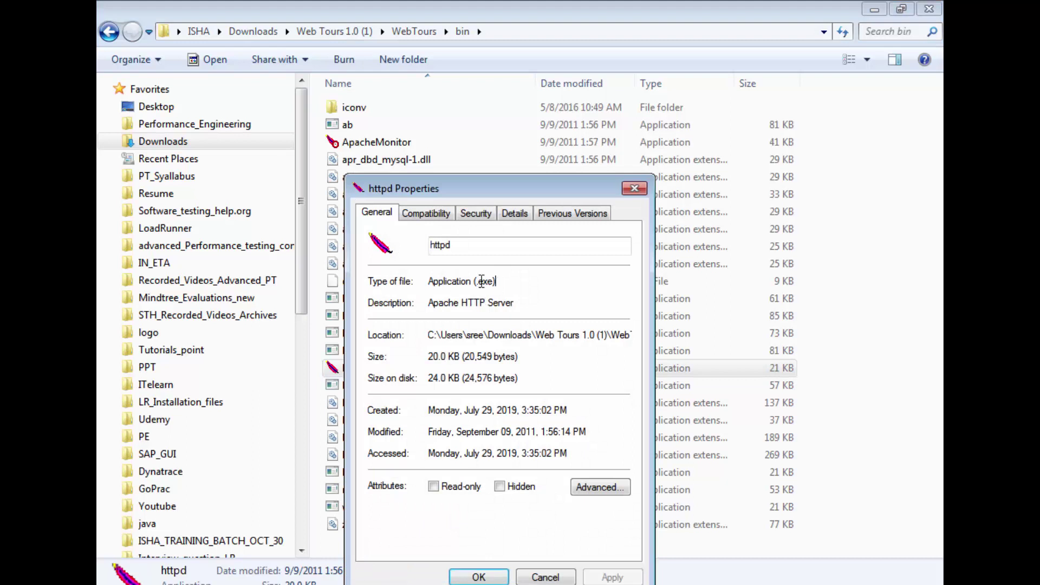
pyautogui.moveTo(496, 282); pyautogui.dragTo(467, 281)
pyautogui.click(635, 188)
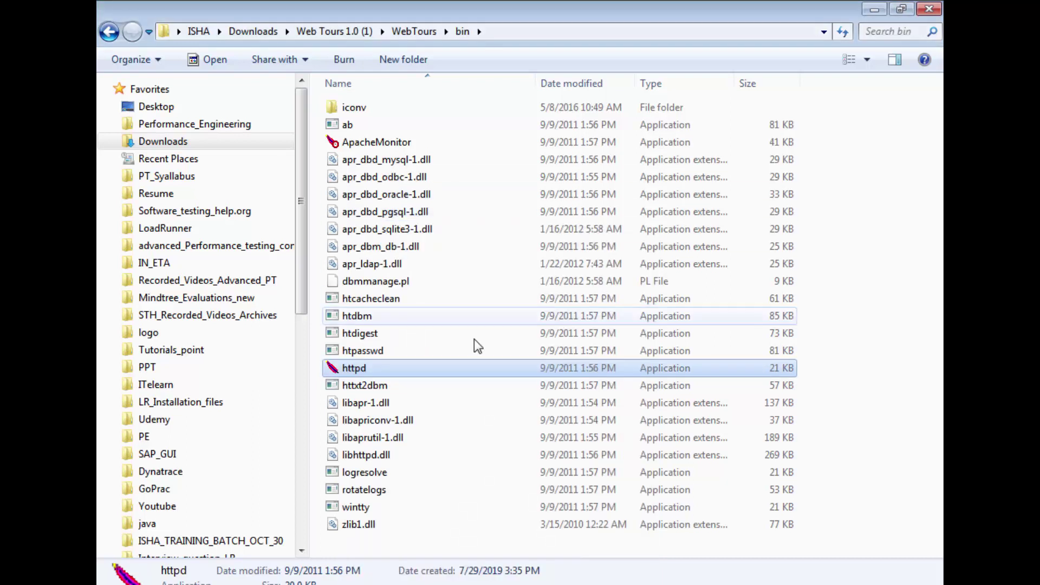
# Step: Review the bin\httpd.exe -d "%cd%" command in StartServer, then close Notepad
pyautogui.click(418, 31)
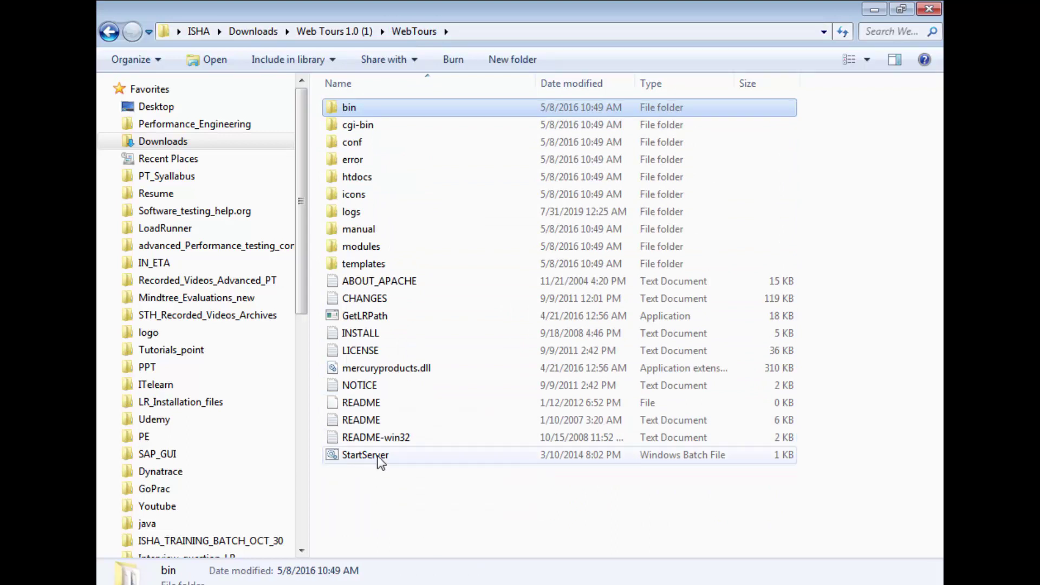
pyautogui.hotkey('alt', 'Tab')
pyautogui.click(453, 327)
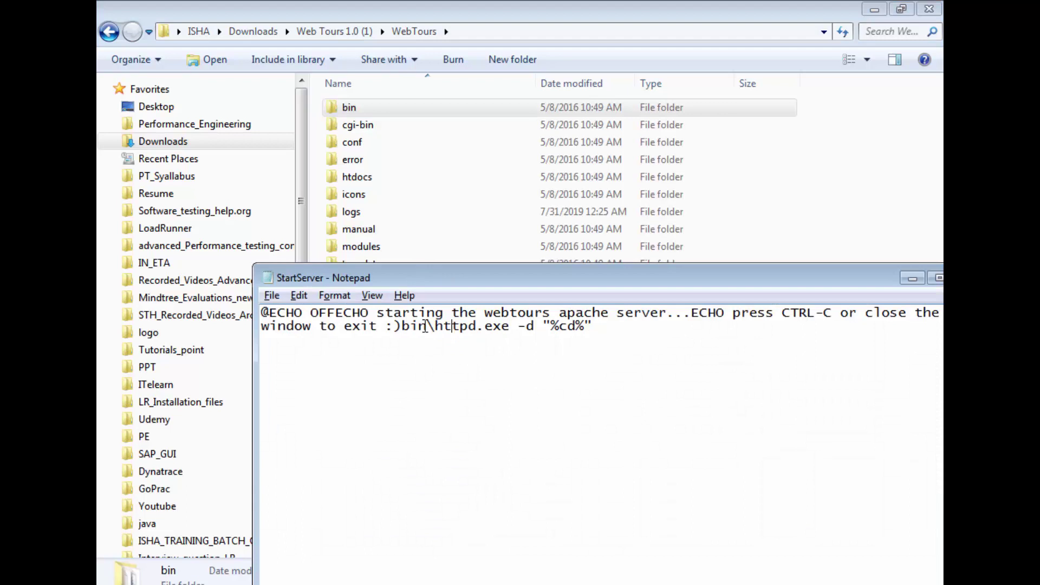
pyautogui.moveTo(402, 326); pyautogui.dragTo(506, 329)
pyautogui.click(458, 336)
pyautogui.moveTo(593, 327); pyautogui.dragTo(402, 327)
pyautogui.hotkey('alt', 'F4')
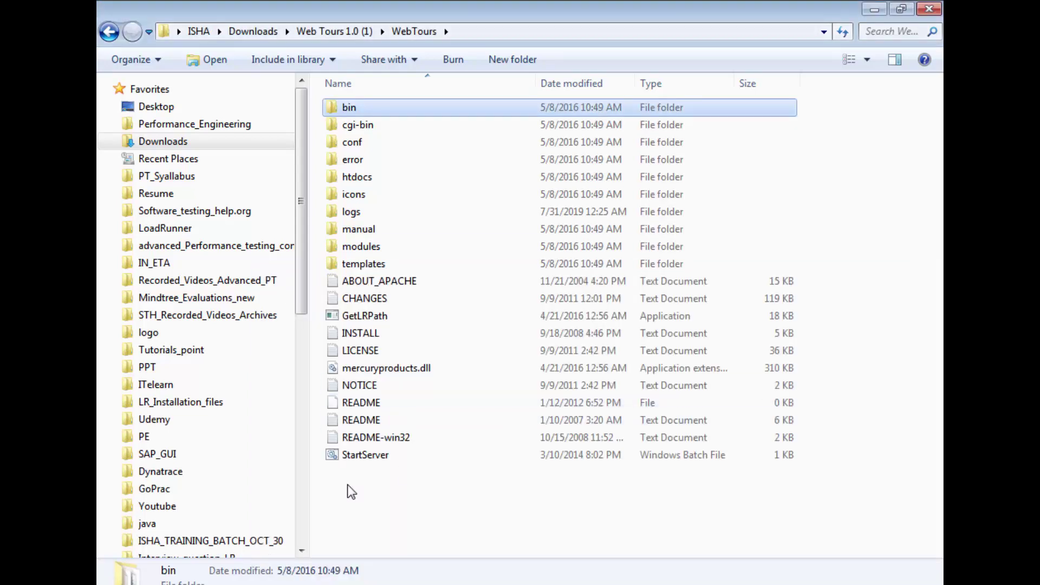
# Step: Run httpd.exe directly from the WebTours bin folder
pyautogui.doubleClick(350, 111)
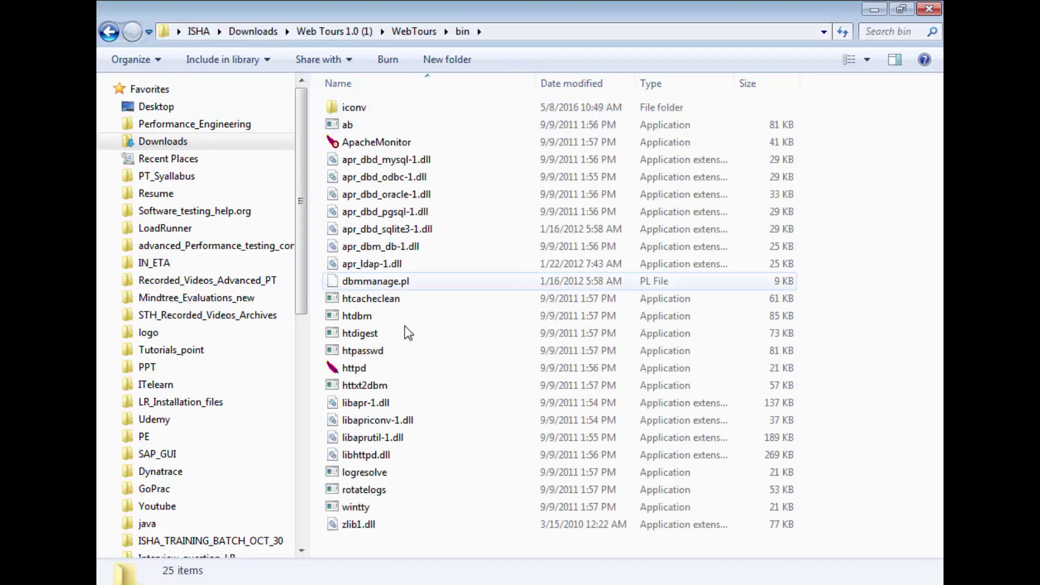
pyautogui.click(364, 372)
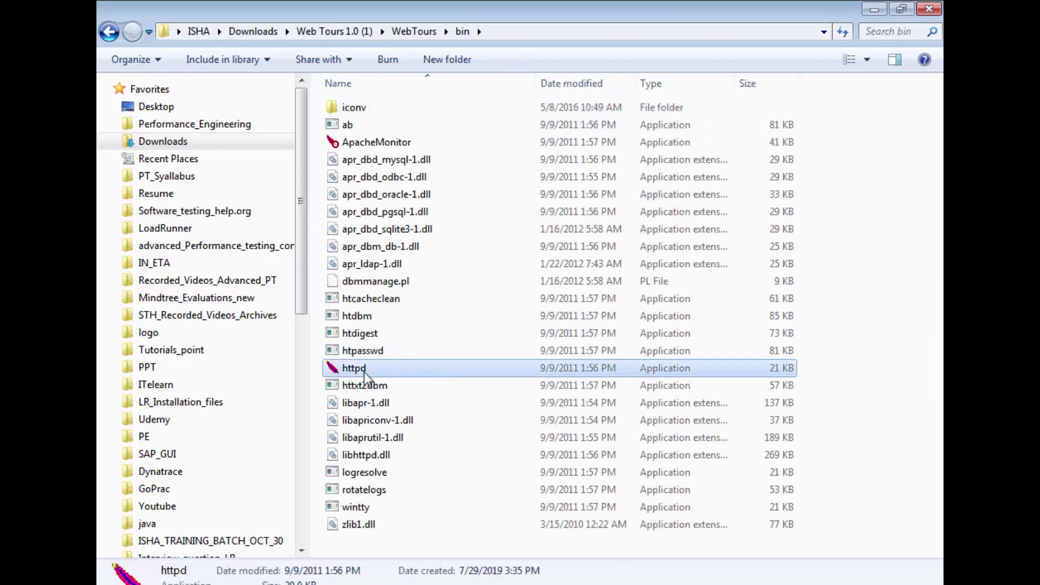
pyautogui.doubleClick(433, 373)
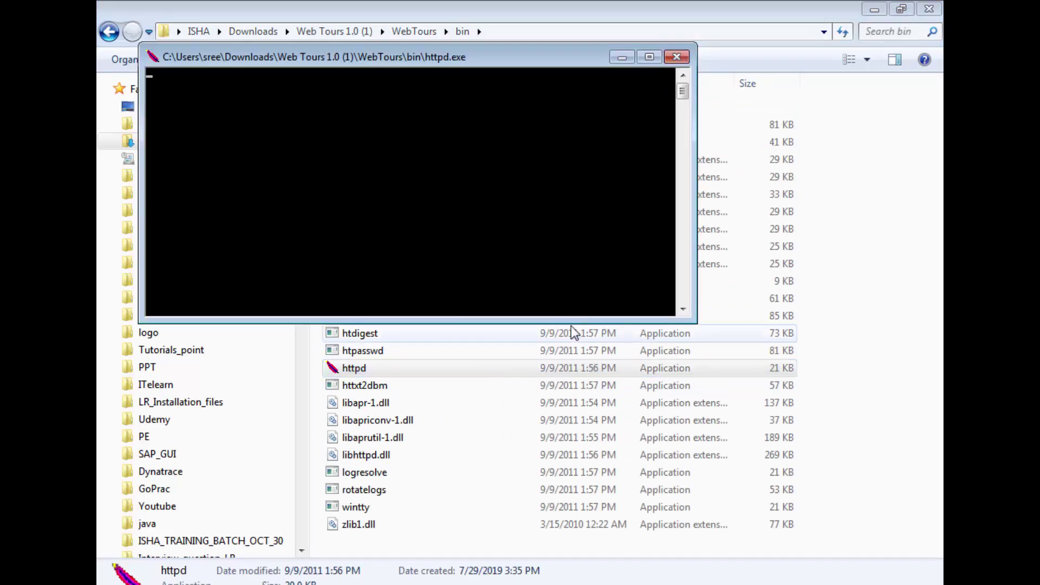
# Step: Close the httpd console and open a command prompt in the bin folder with cmd
pyautogui.click(676, 57)
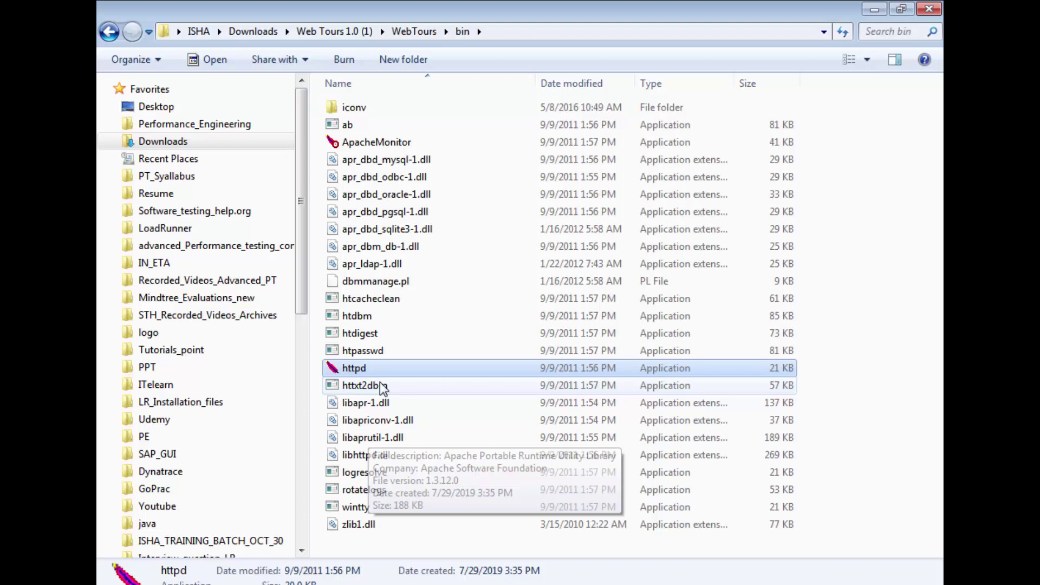
pyautogui.click(498, 31)
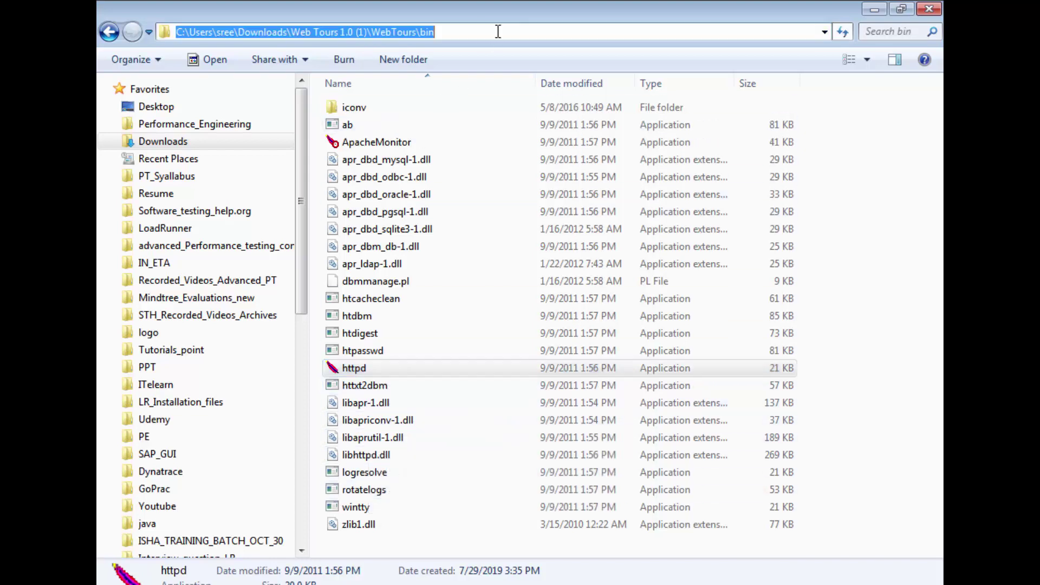
pyautogui.write('cmd')
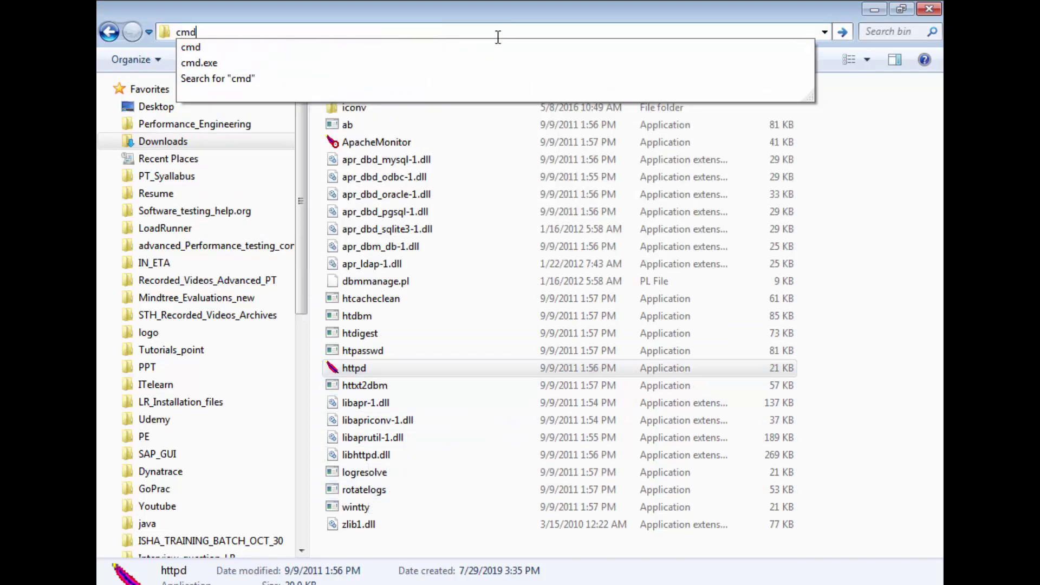
pyautogui.press('Return')
pyautogui.moveTo(500, 71); pyautogui.dragTo(591, 67)
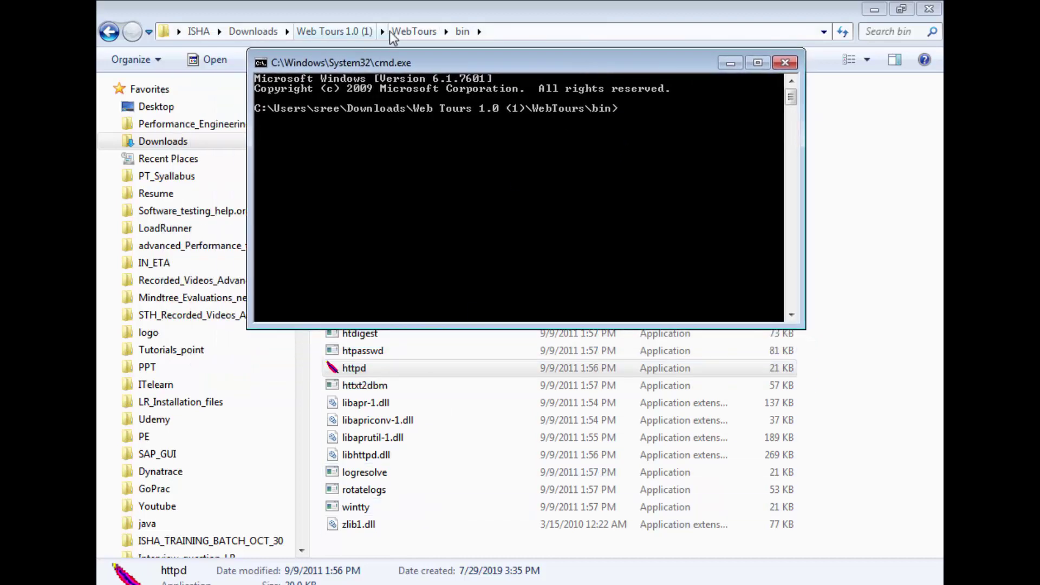
# Step: Copy the httpd.exe -d "%cd%" command from the StartServer script
pyautogui.click(412, 31)
pyautogui.doubleClick(390, 456)
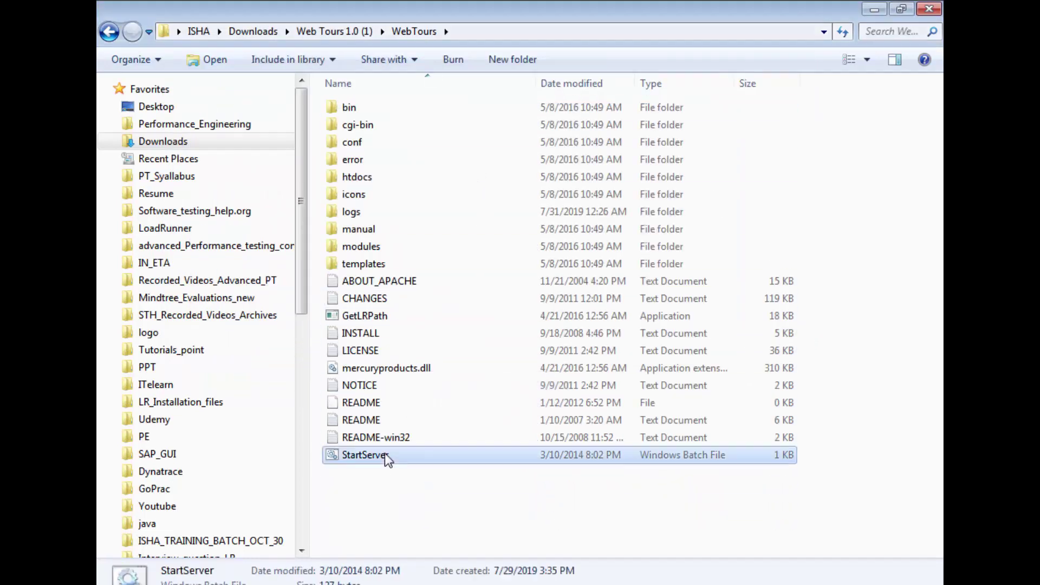
pyautogui.click(478, 355)
pyautogui.moveTo(608, 332); pyautogui.dragTo(587, 328)
pyautogui.press('super+c')
pyautogui.click(473, 335)
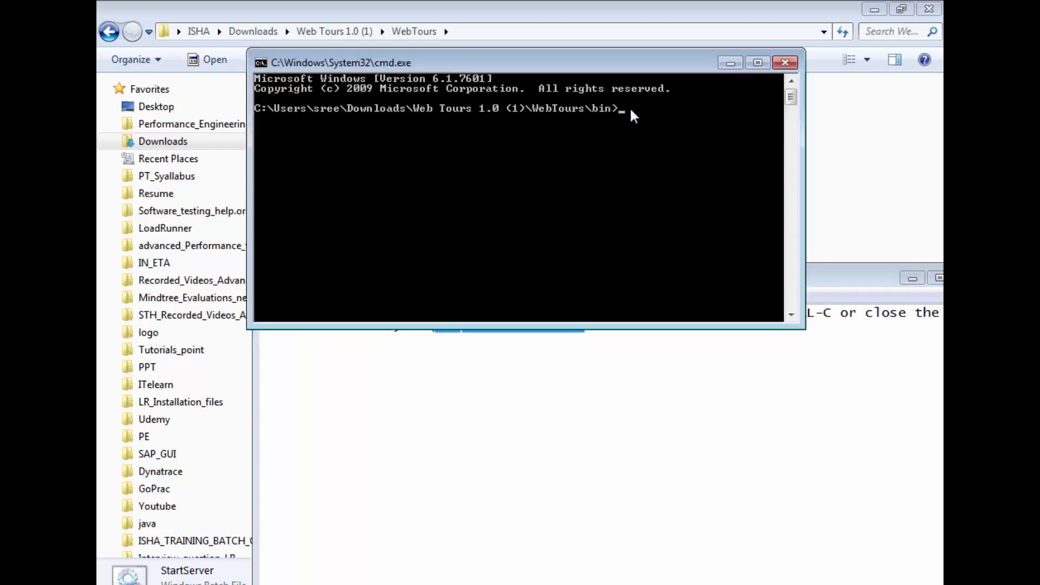
# Step: Paste and run the command at the prompt, which can't find bin/conf/httpd.conf, then close the prompt
pyautogui.rightClick(631, 109)
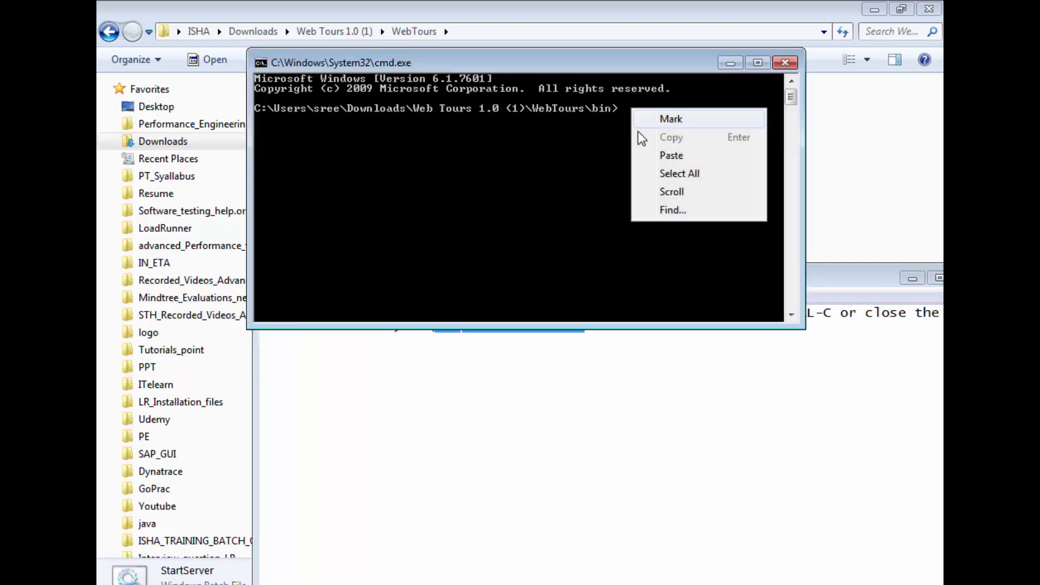
pyautogui.click(673, 161)
pyautogui.press('Return')
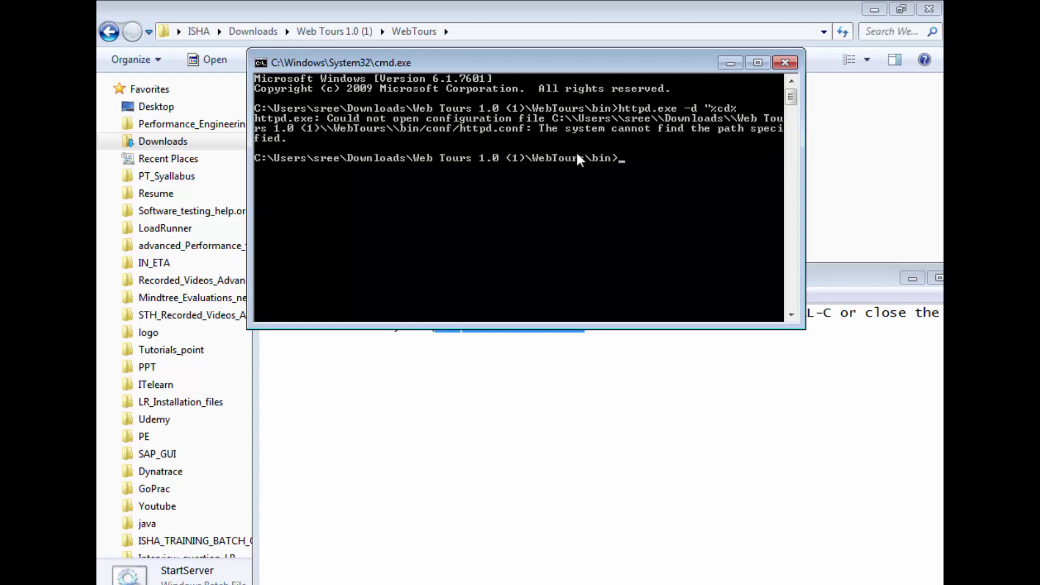
pyautogui.click(729, 63)
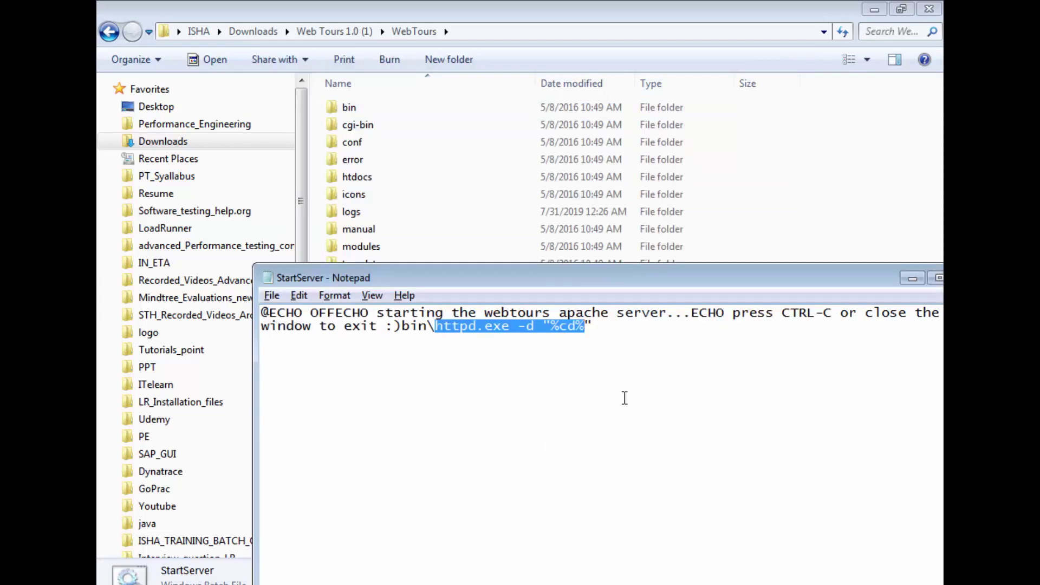
pyautogui.hotkey('alt', 'Tab')
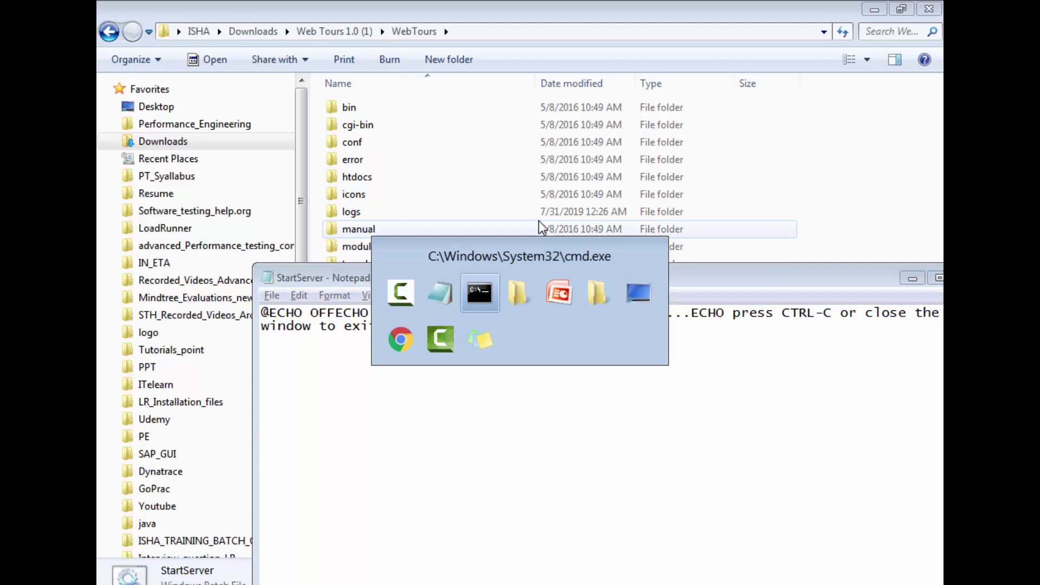
pyautogui.hotkey('alt', 'Tab')
pyautogui.click(782, 61)
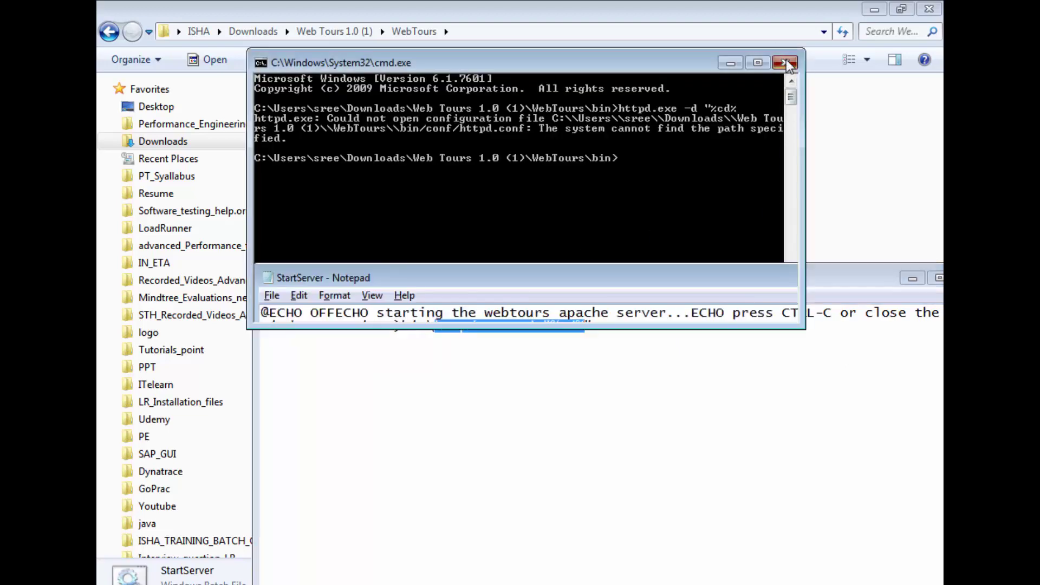
pyautogui.click(596, 211)
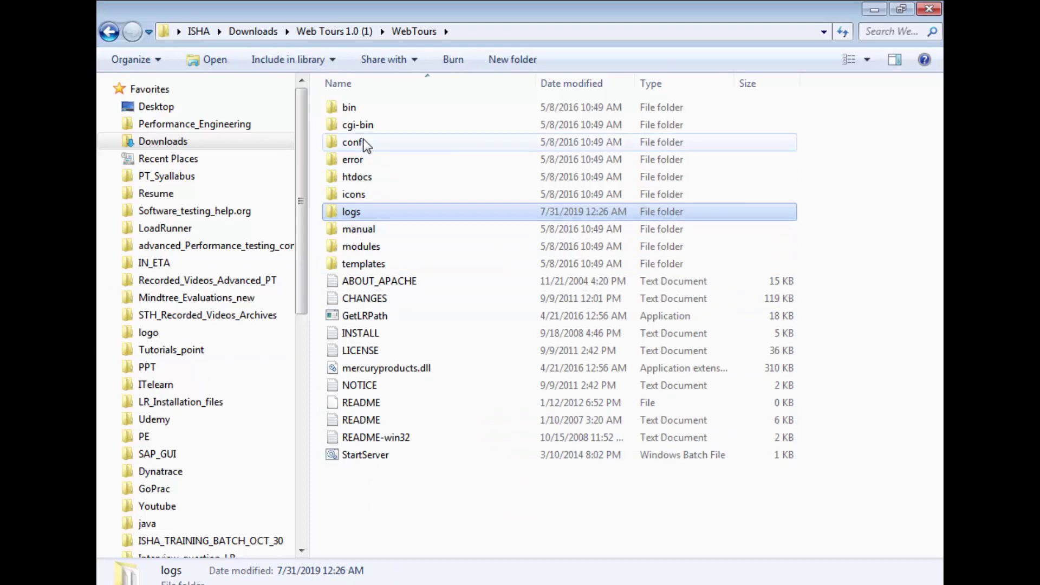
# Step: Open bin, return to WebTours, and open the conf folder holding the httpd configuration file
pyautogui.doubleClick(363, 107)
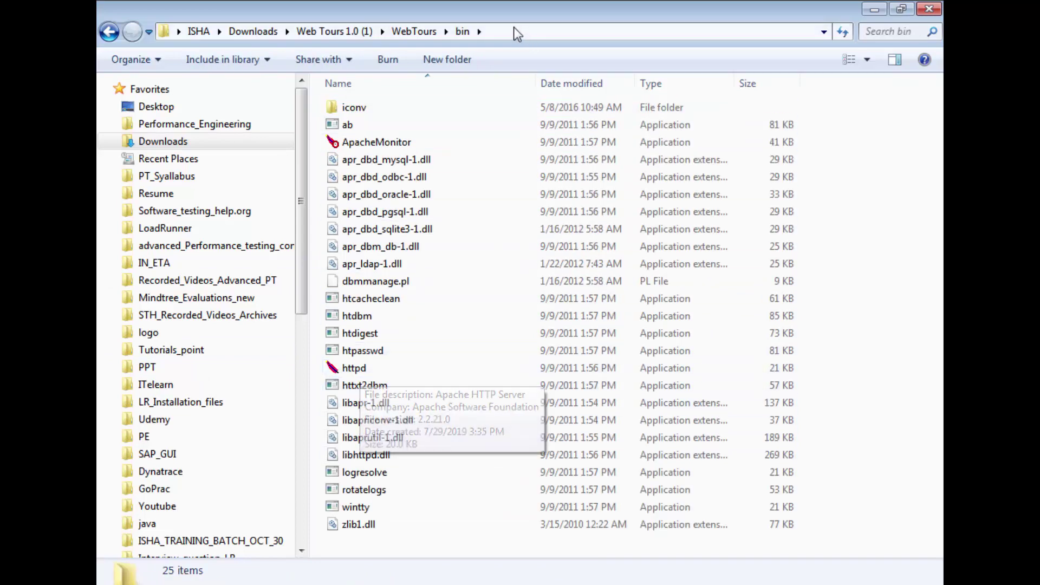
pyautogui.click(402, 32)
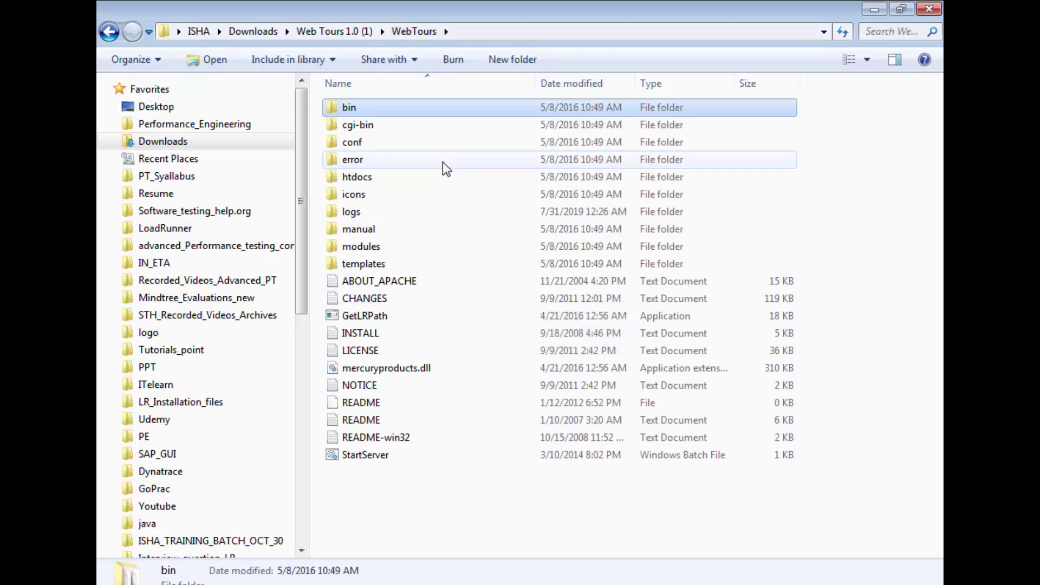
pyautogui.doubleClick(392, 142)
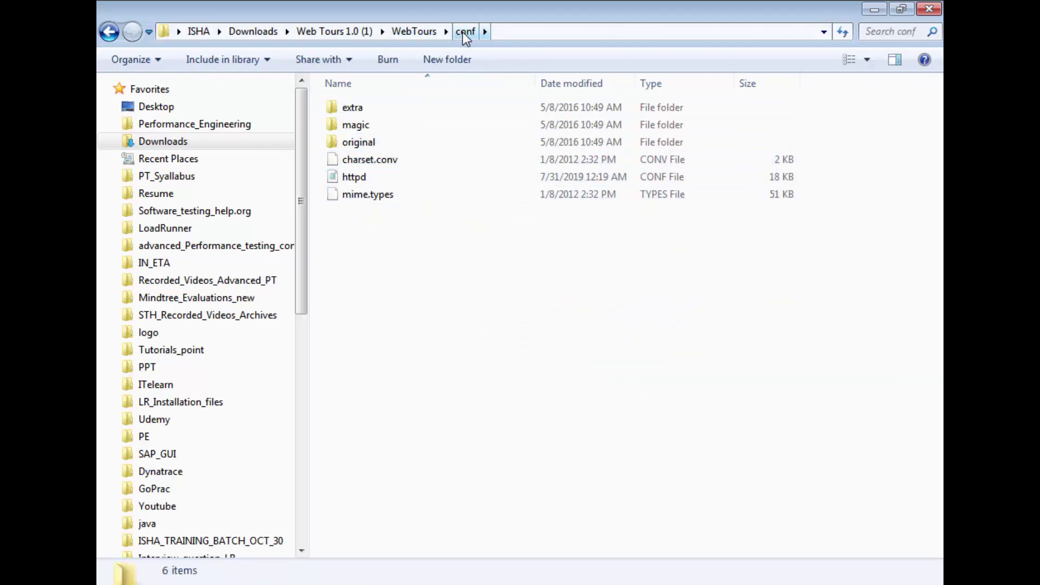
# Step: In httpd.conf, change the Listen port from 1081 to 1080 and close Notepad
pyautogui.doubleClick(347, 176)
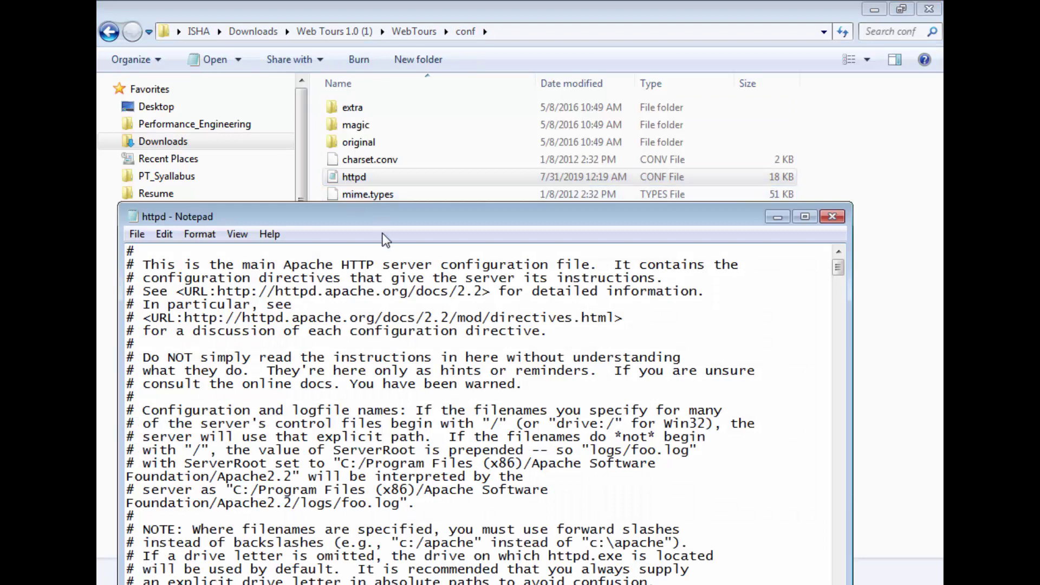
pyautogui.moveTo(388, 221); pyautogui.dragTo(424, 121)
pyautogui.scroll(-12, 295, 351)
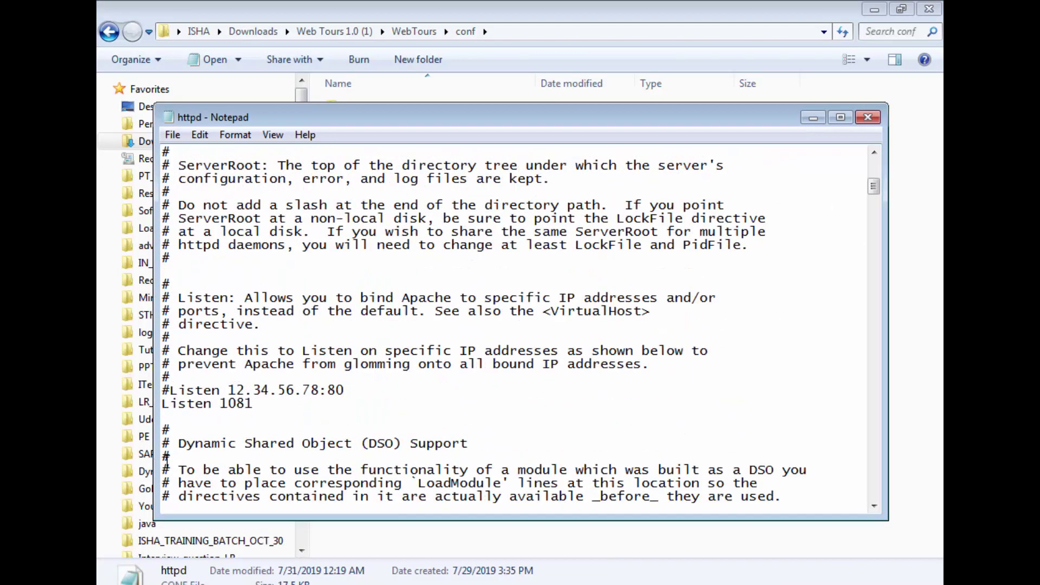
pyautogui.doubleClick(191, 405)
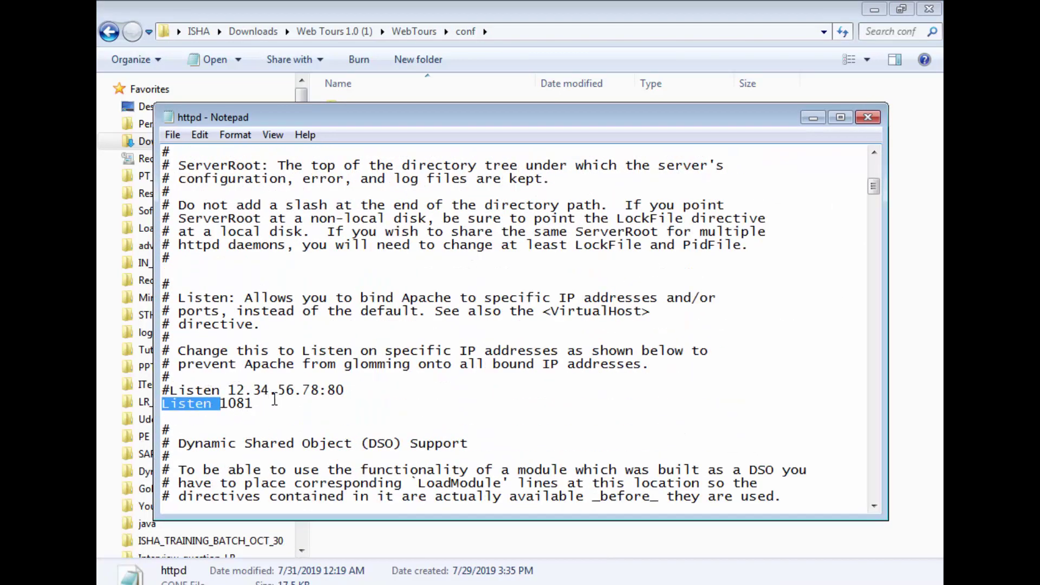
pyautogui.click(274, 401)
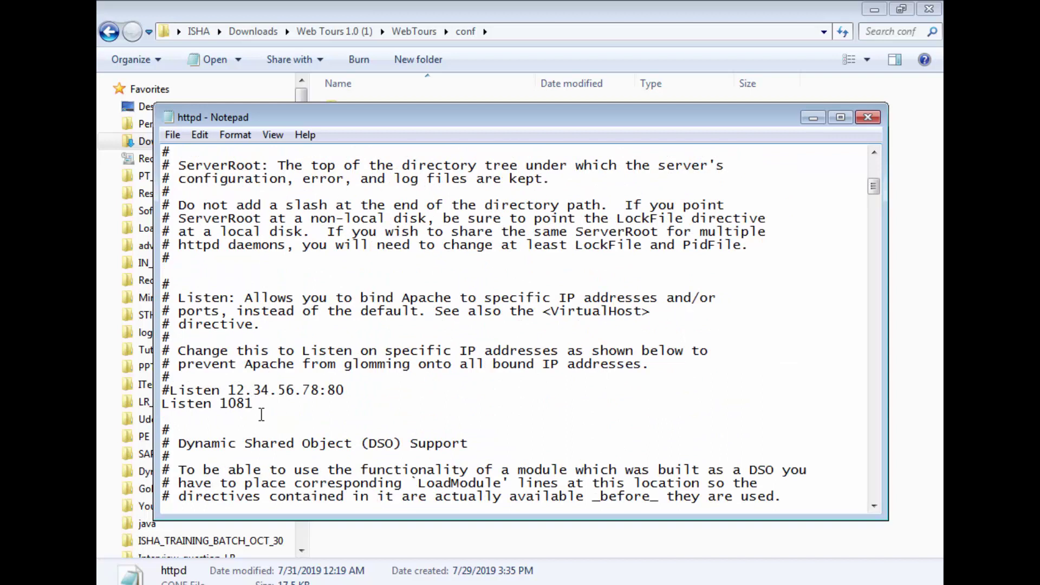
pyautogui.press('BackSpace')
pyautogui.write('0')
pyautogui.click(868, 117)
# Step: Restart the server with StartServer and load the Web Tours address on port 1082 in Chrome
pyautogui.click(415, 31)
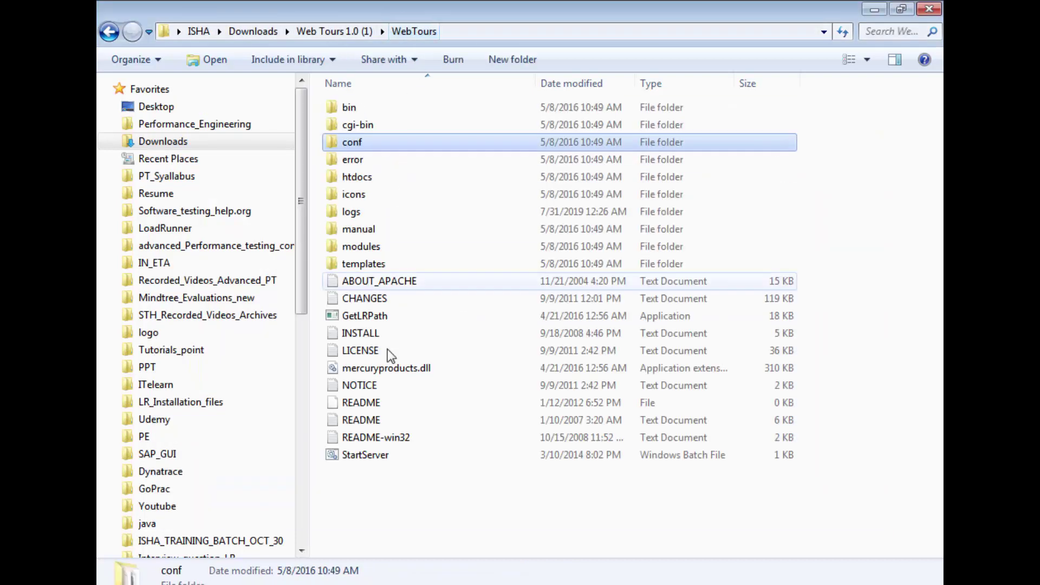
pyautogui.doubleClick(382, 454)
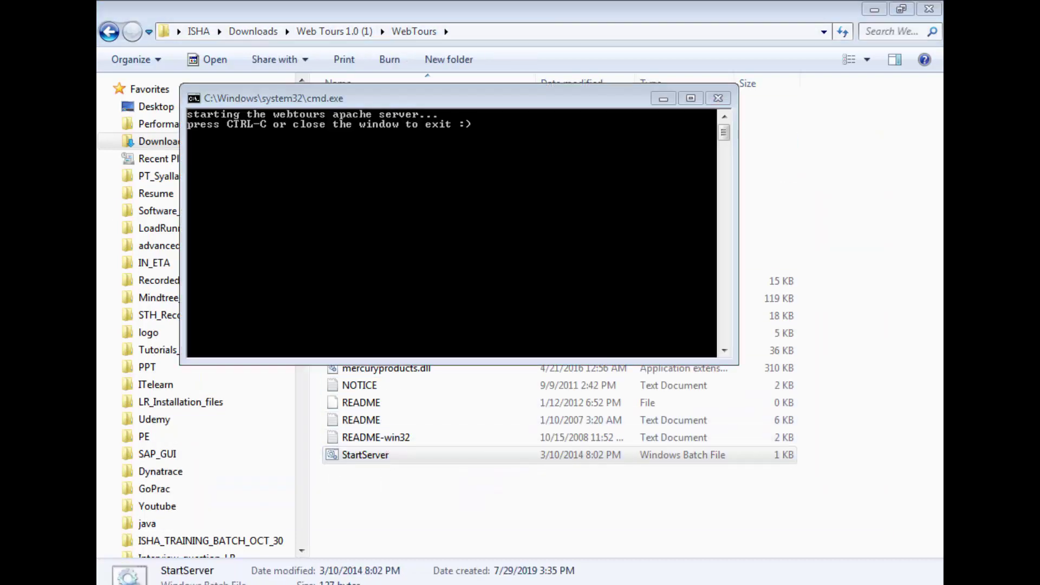
pyautogui.hotkey('alt', 'Tab')
pyautogui.click(250, 20)
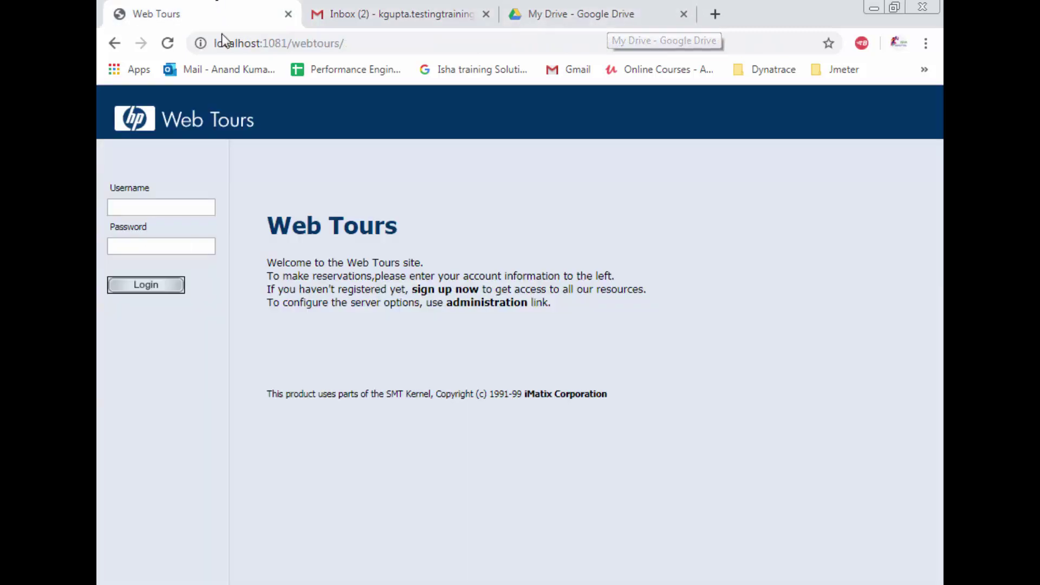
pyautogui.click(288, 43)
pyautogui.click(288, 44)
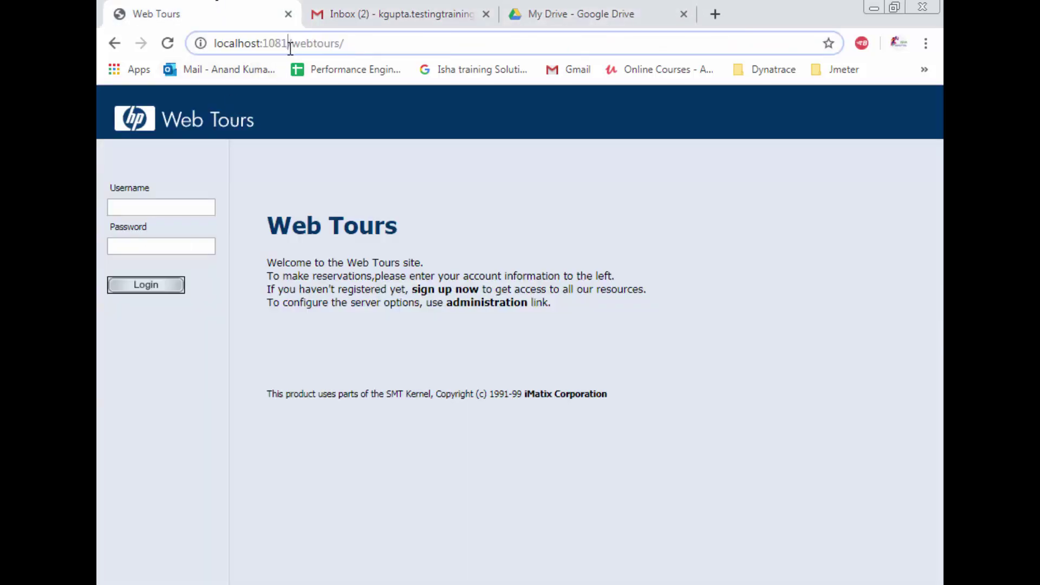
pyautogui.press('BackSpace')
pyautogui.write('2')
pyautogui.press('Return')
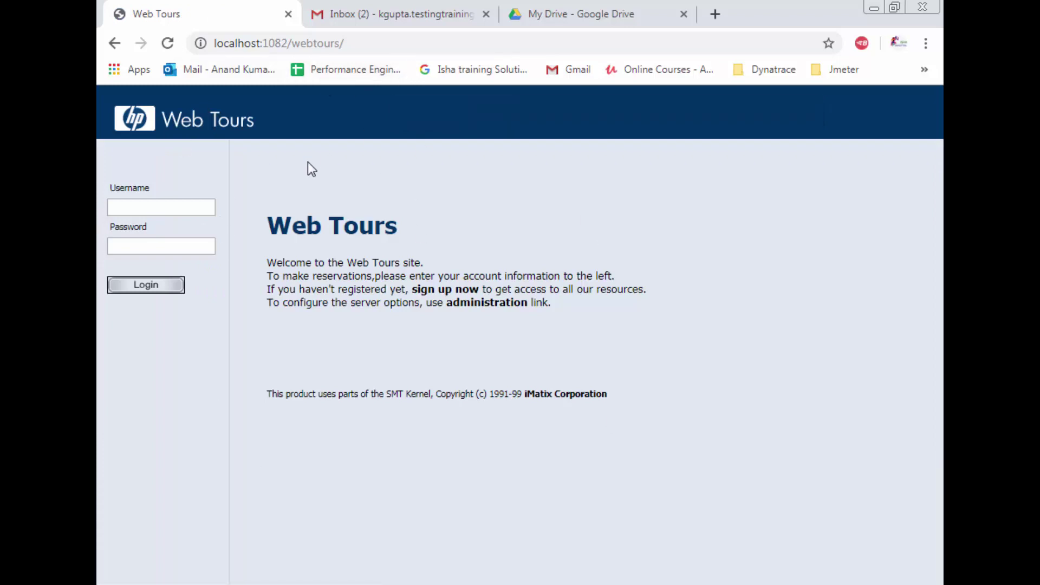
# Step: Change the URL port to 1080 to load localhost:1080/webtours/
pyautogui.click(287, 42)
pyautogui.doubleClick(289, 43)
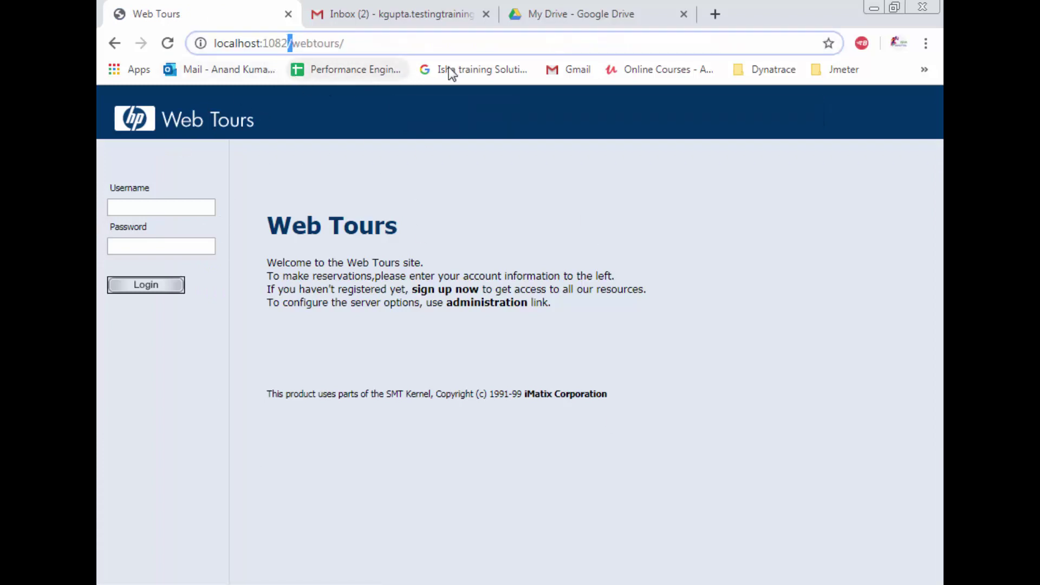
pyautogui.press('BackSpace')
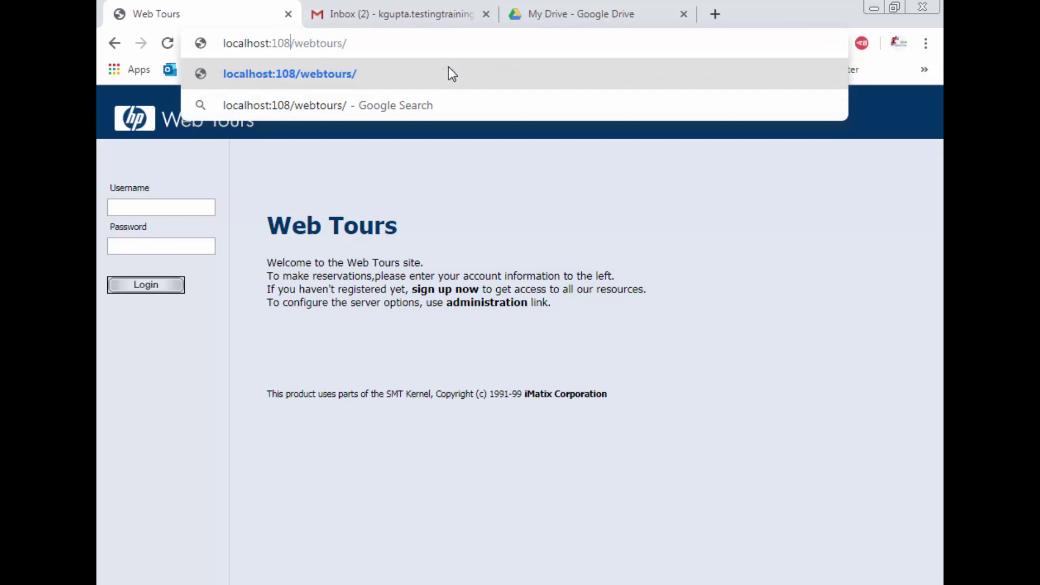
pyautogui.write('0')
pyautogui.press('Return')
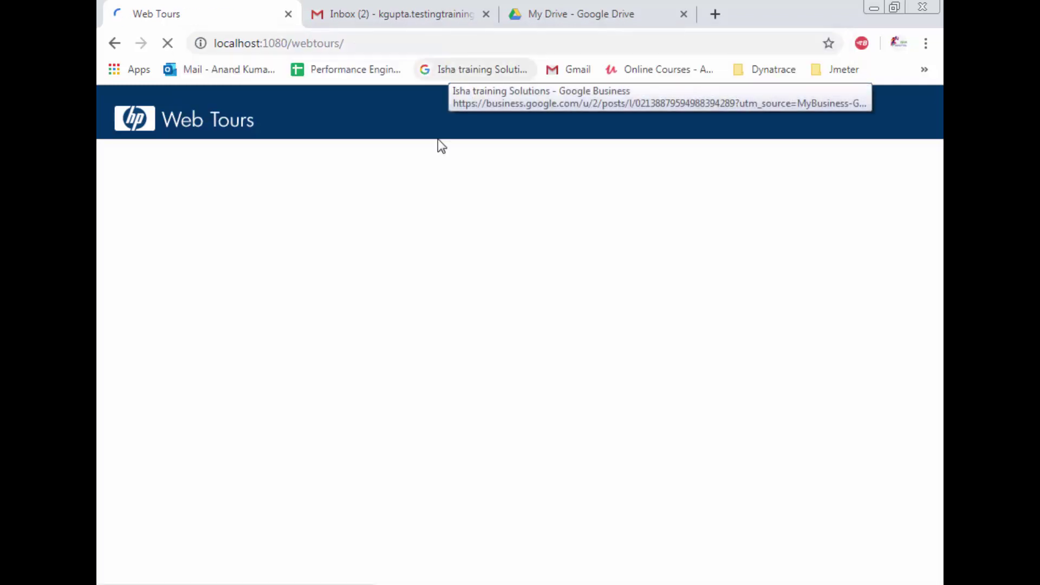
# Step: Close the StartServer script and reload the Web Tours page
pyautogui.hotkey('alt', 'Tab')
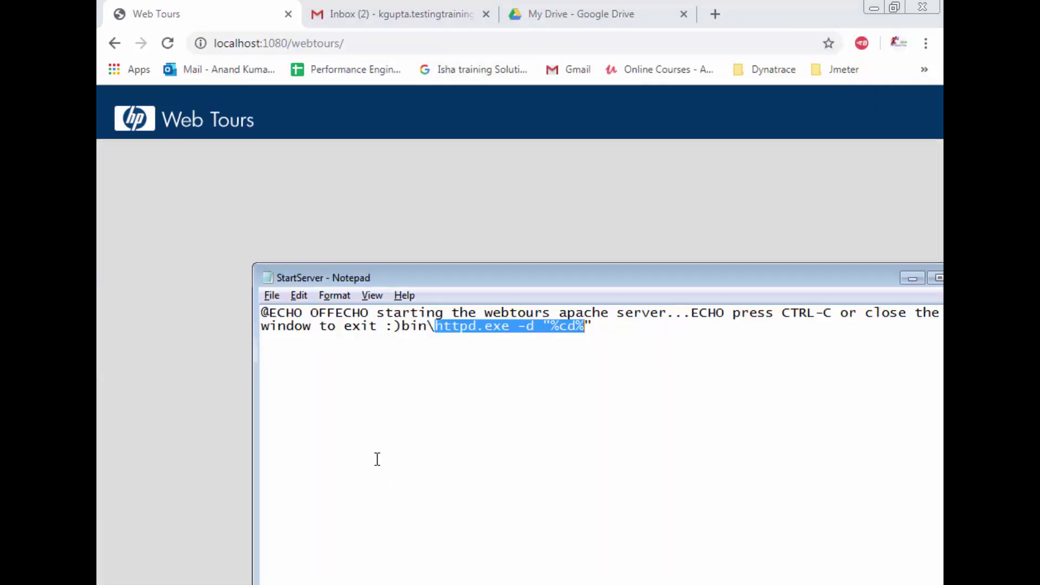
pyautogui.moveTo(873, 281); pyautogui.dragTo(569, 291)
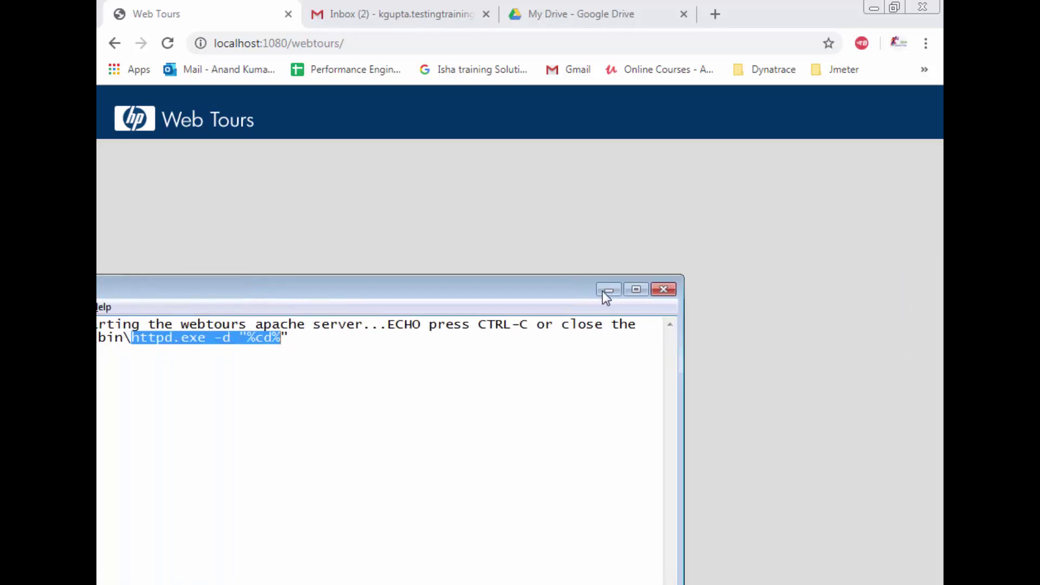
pyautogui.click(661, 288)
pyautogui.press('F5')
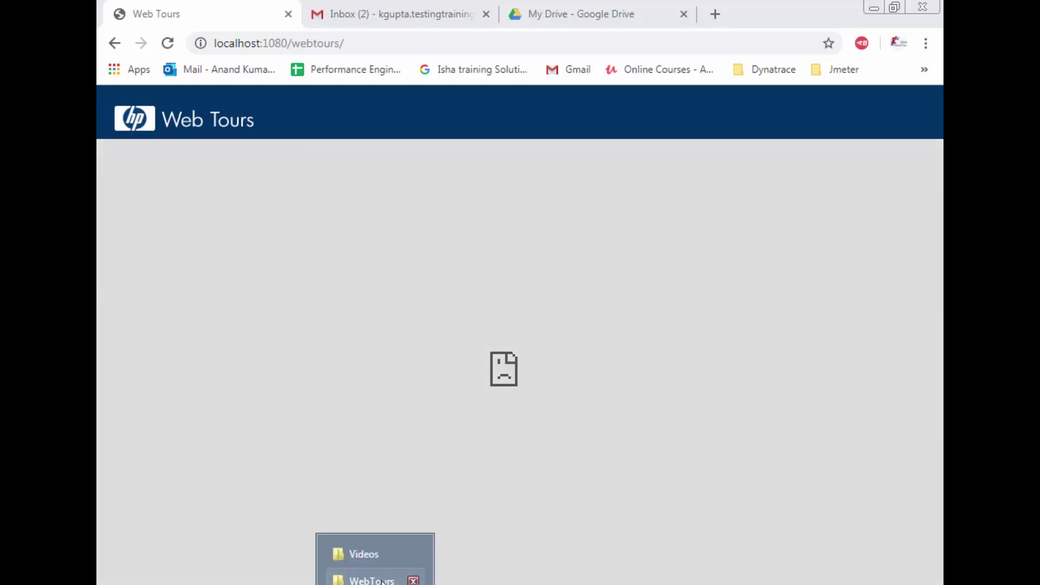
# Step: Reopen conf\httpd.conf, confirm the Listen port reads 1082, close it and return to Chrome
pyautogui.click(374, 577)
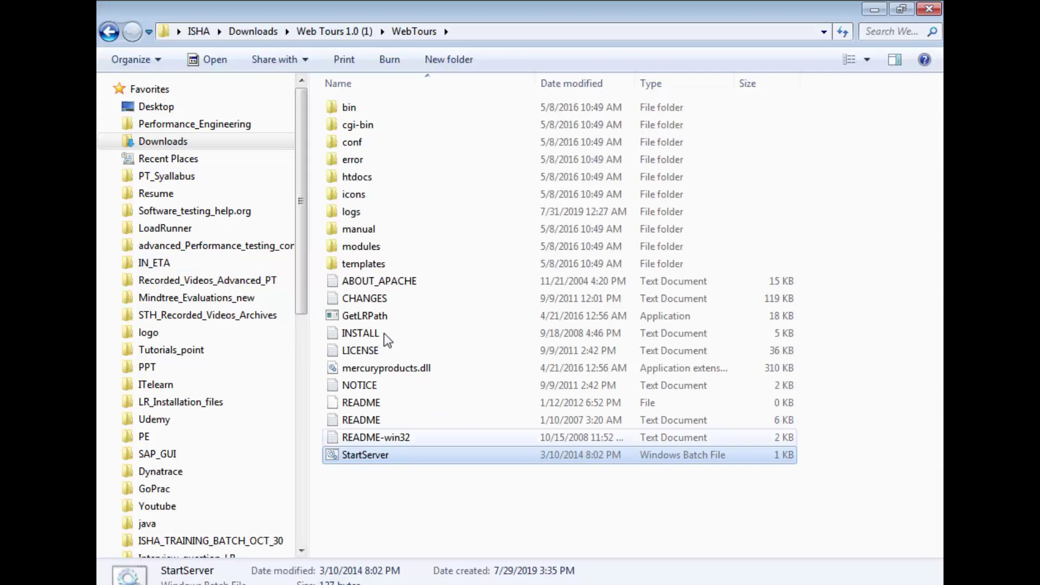
pyautogui.doubleClick(372, 143)
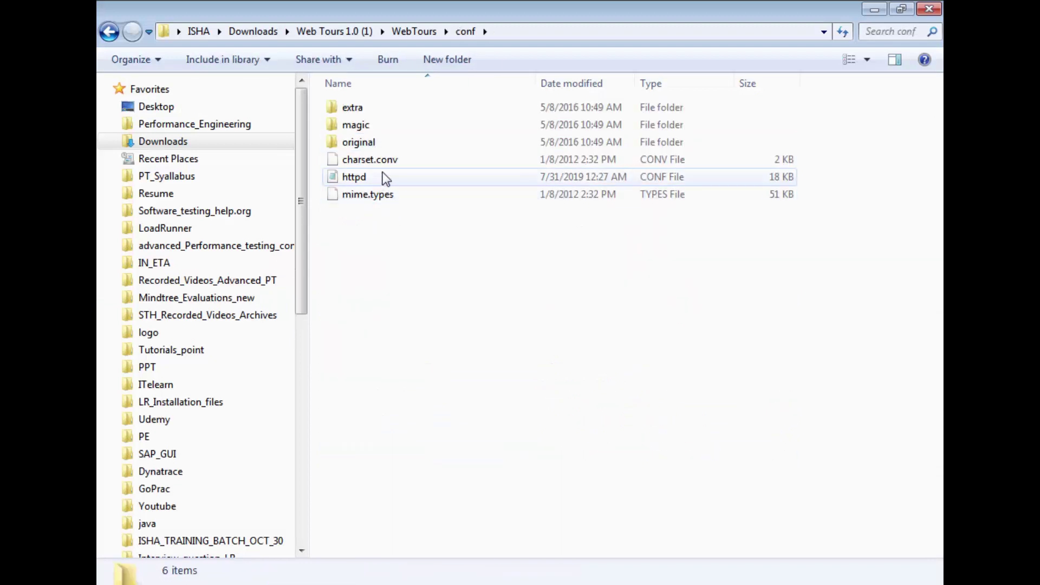
pyautogui.doubleClick(384, 177)
pyautogui.scroll(-10, 295, 319)
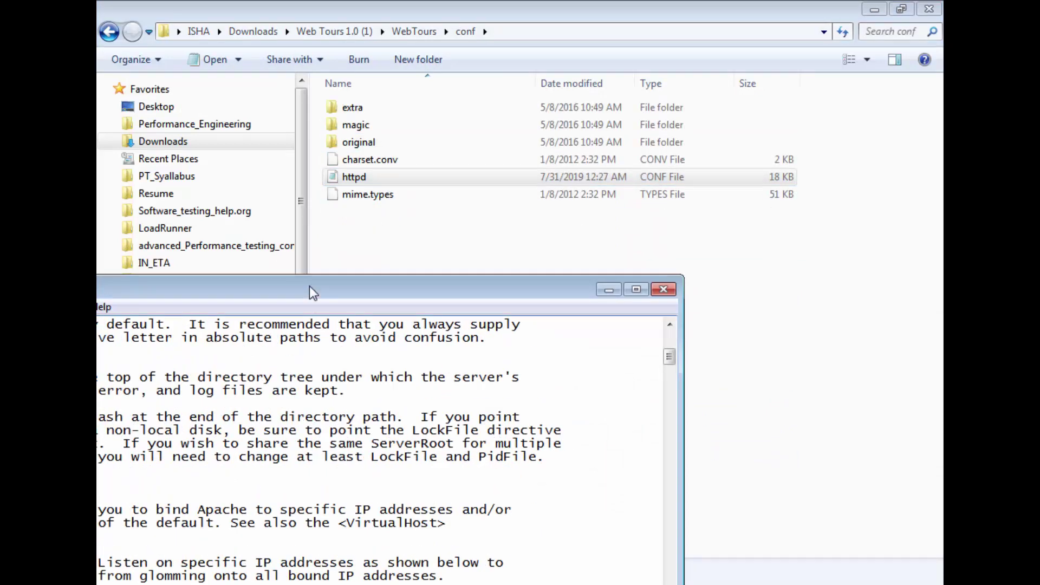
pyautogui.moveTo(313, 288); pyautogui.dragTo(567, 108)
pyautogui.moveTo(305, 434); pyautogui.dragTo(270, 434)
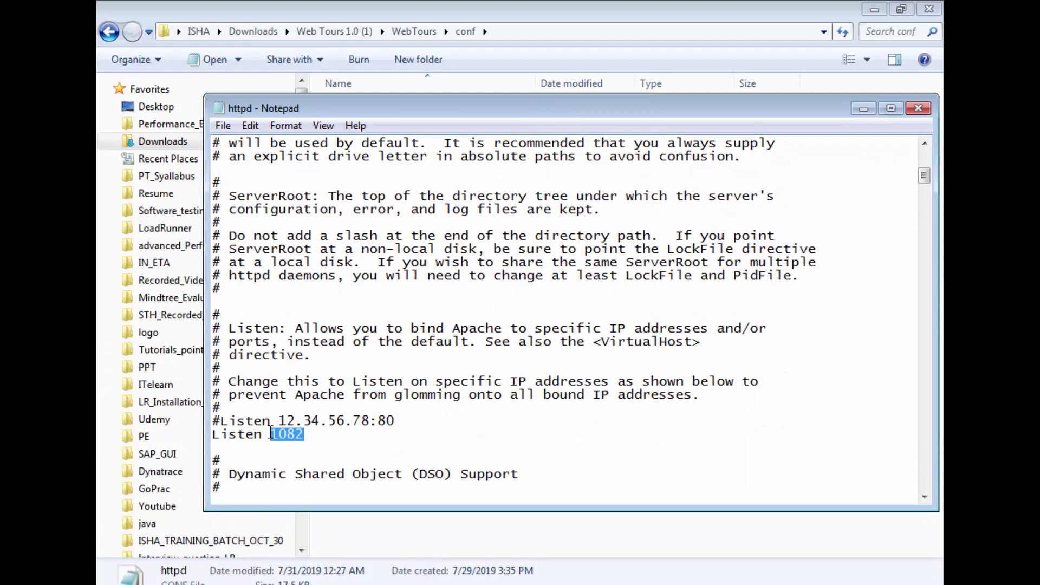
pyautogui.click(921, 109)
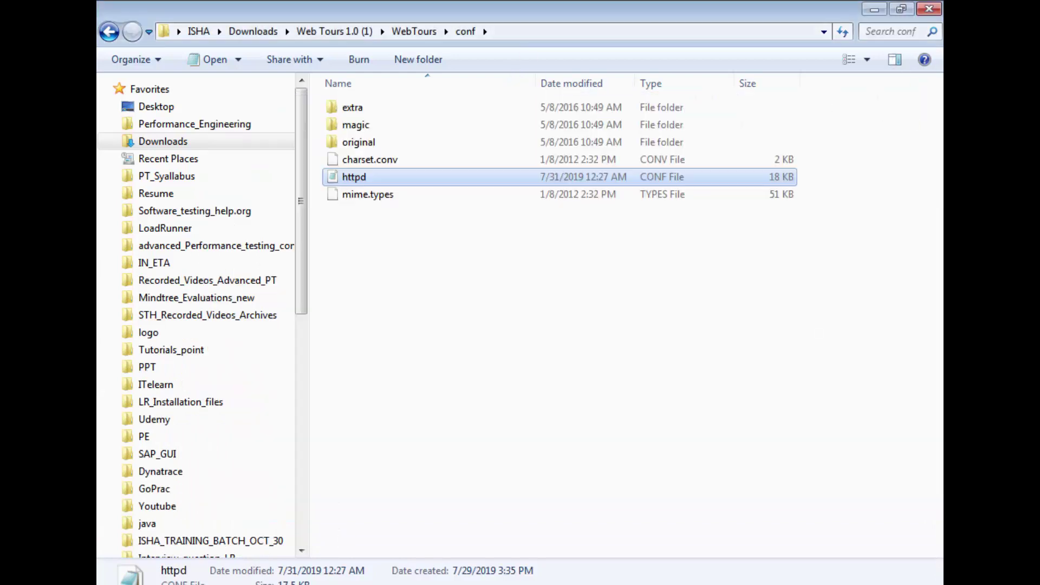
pyautogui.hotkey('alt', 'Tab')
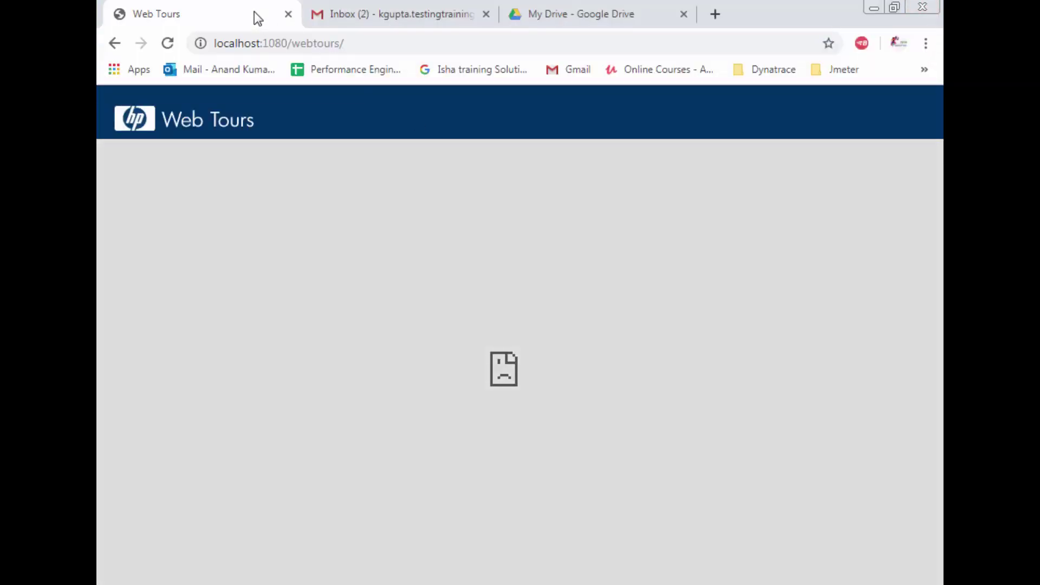
# Step: Close the Web Tours tab and minimise Chrome to reveal the Apache server's command window
pyautogui.click(287, 14)
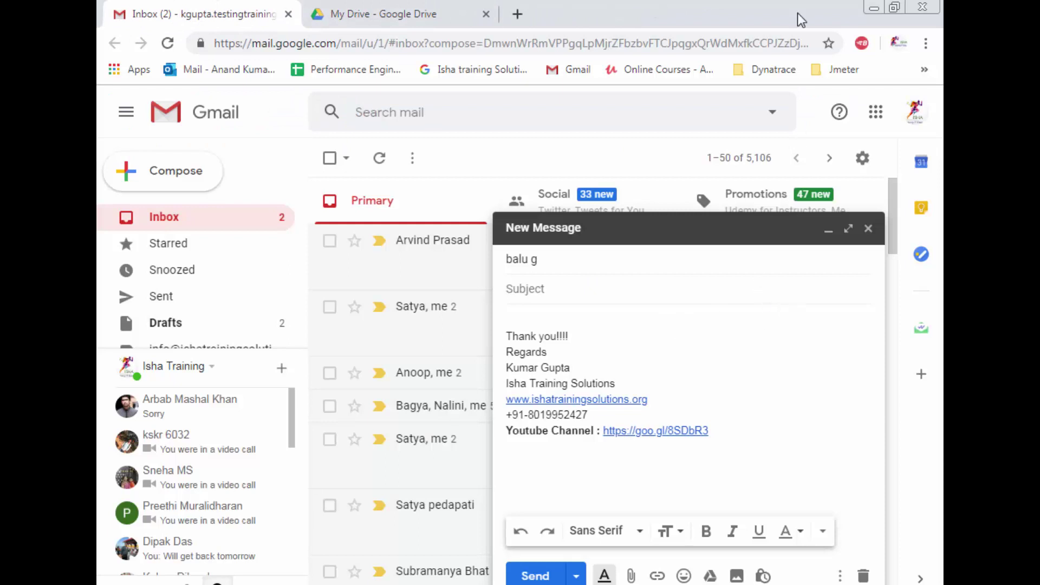
pyautogui.click(873, 8)
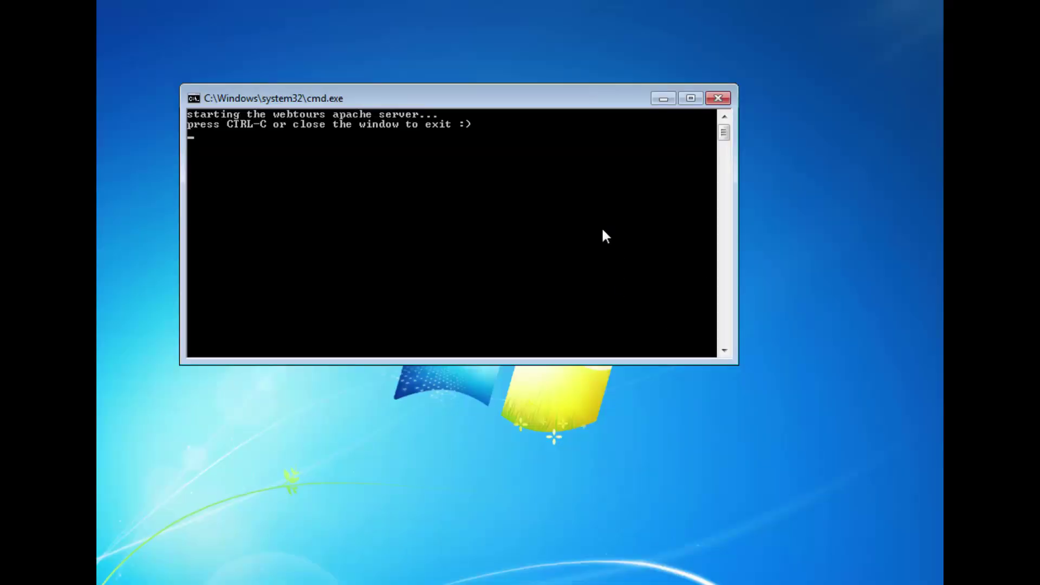